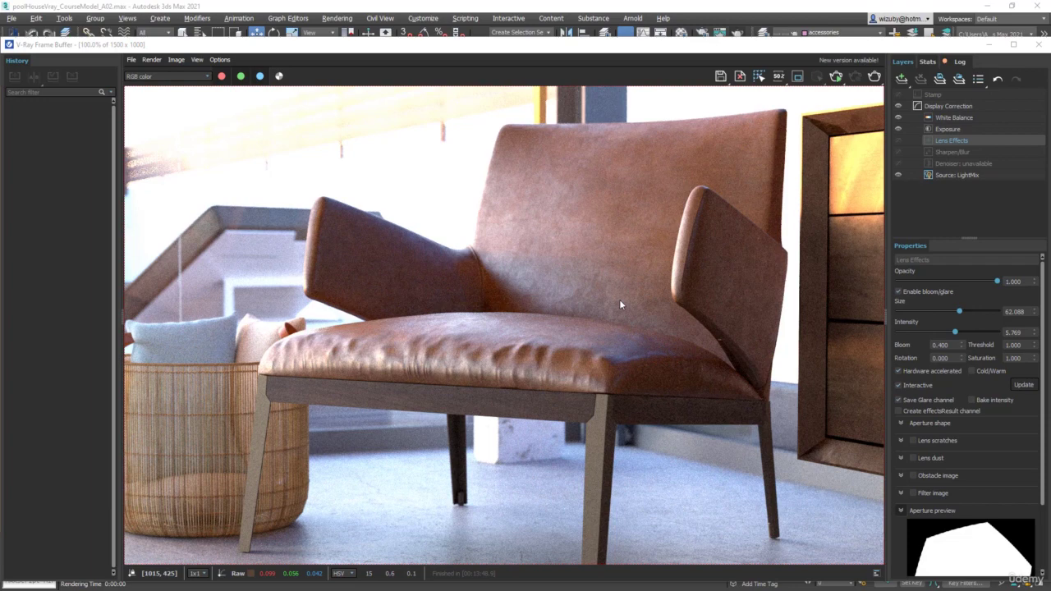
# Inspect the rendered floor around the chair legs and basket for noise at 200% magnification
pyautogui.scroll(-1, 624, 317)
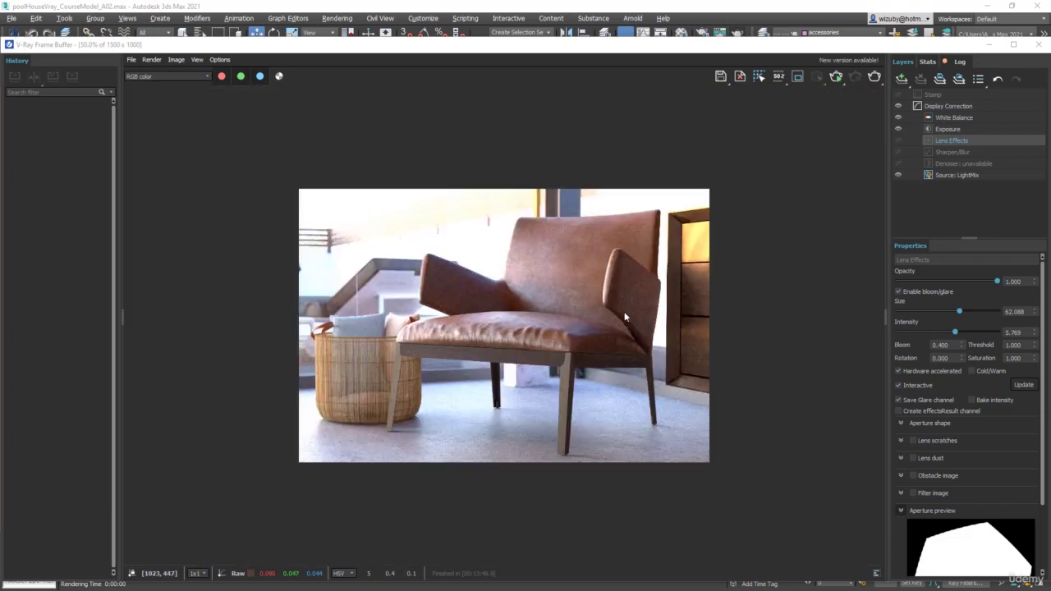
pyautogui.scroll(2, 579, 462)
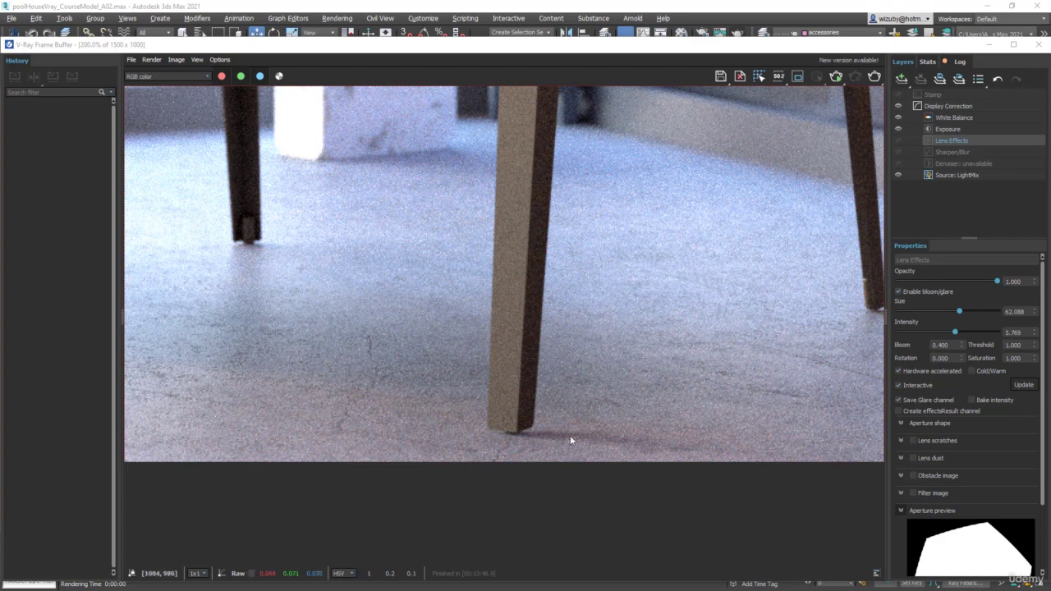
pyautogui.moveTo(729, 360); pyautogui.dragTo(558, 387, button='middle')
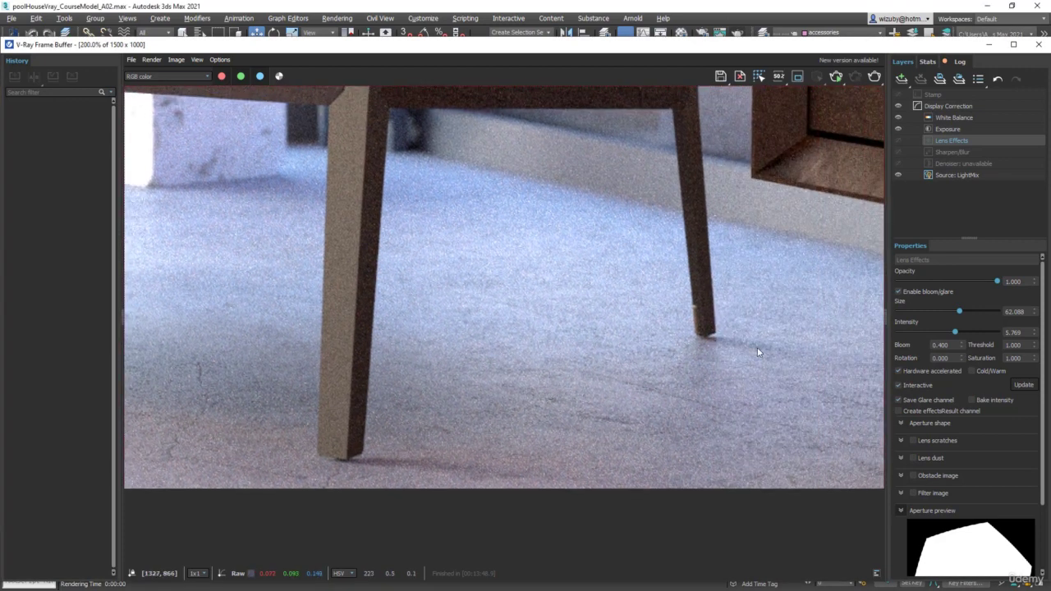
pyautogui.scroll(-2, 691, 340)
pyautogui.moveTo(403, 317); pyautogui.dragTo(661, 303, button='middle')
pyautogui.scroll(2, 381, 435)
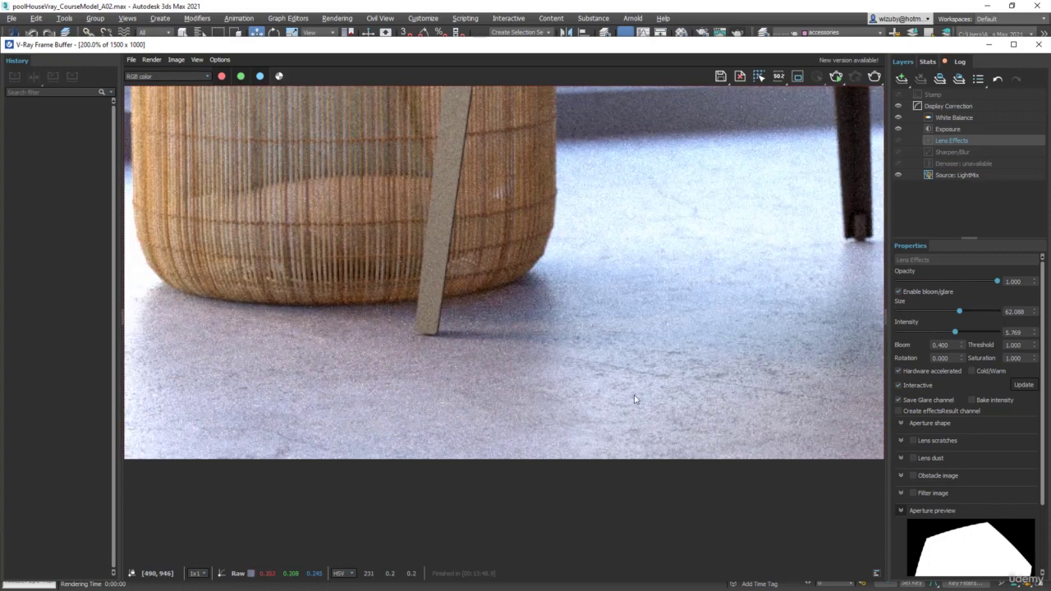
pyautogui.moveTo(697, 385); pyautogui.dragTo(607, 377, button='middle')
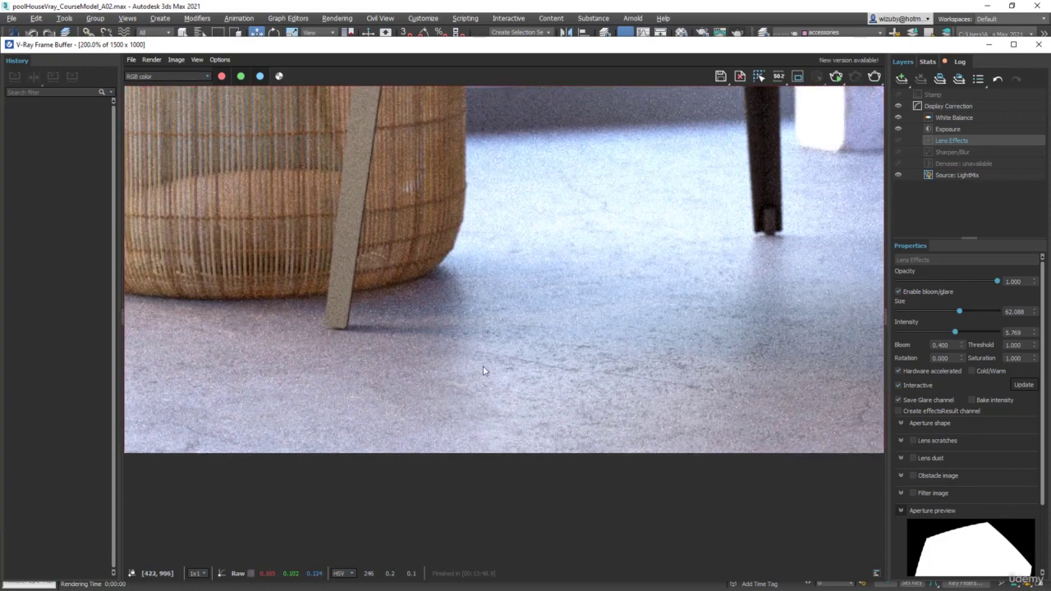
pyautogui.moveTo(722, 357); pyautogui.dragTo(538, 349, button='middle')
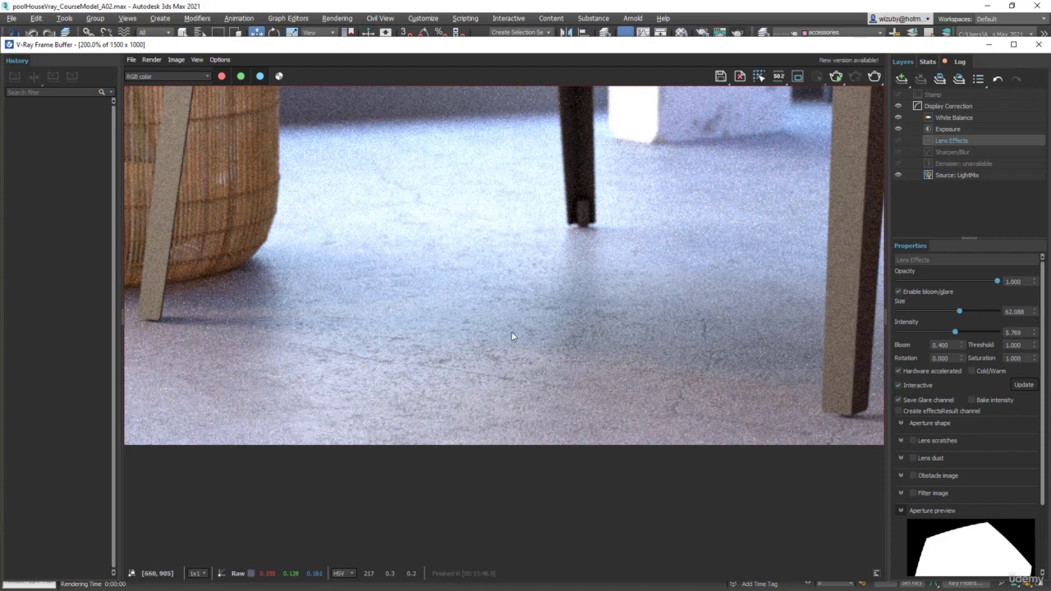
pyautogui.moveTo(475, 289); pyautogui.dragTo(495, 340, button='middle')
pyautogui.moveTo(758, 438); pyautogui.dragTo(668, 380, button='middle')
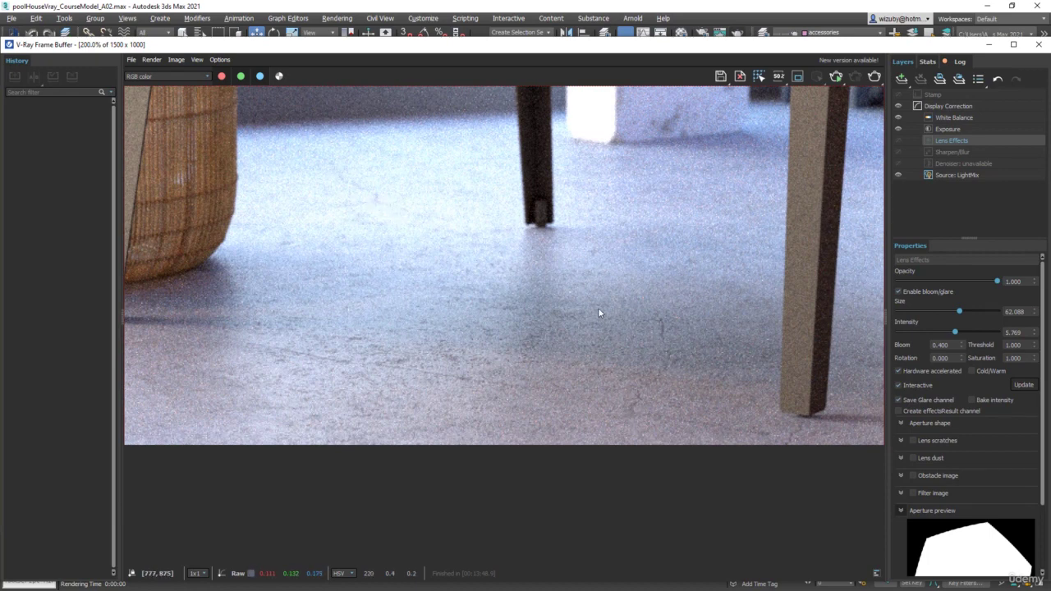
# Examine the grain on the chair's leather seat, backrest and armrest at close magnification
pyautogui.scroll(-5, 585, 301)
pyautogui.scroll(5, 570, 329)
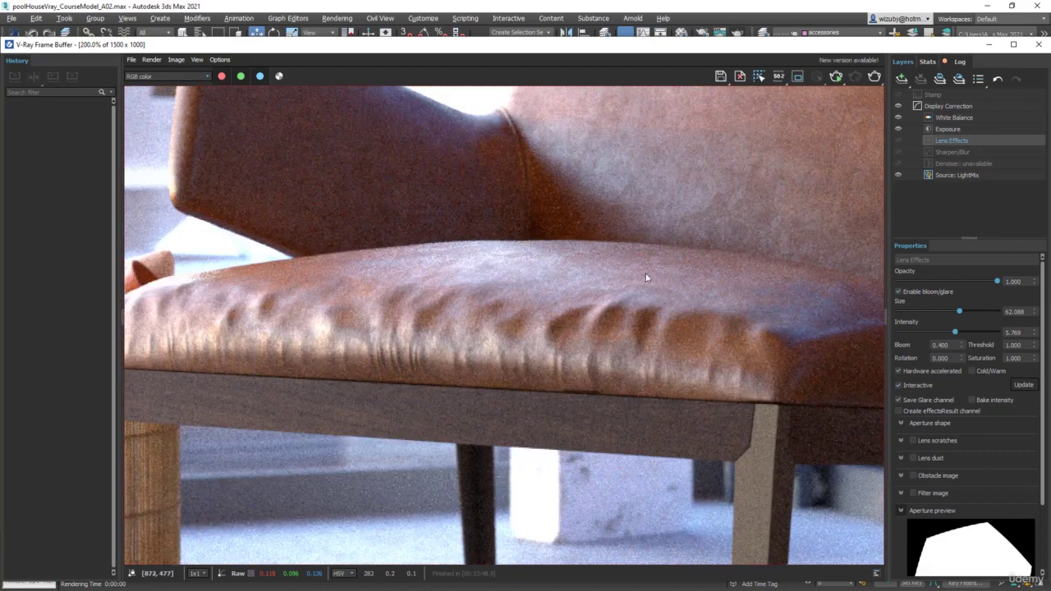
pyautogui.moveTo(646, 278); pyautogui.dragTo(546, 324, button='middle')
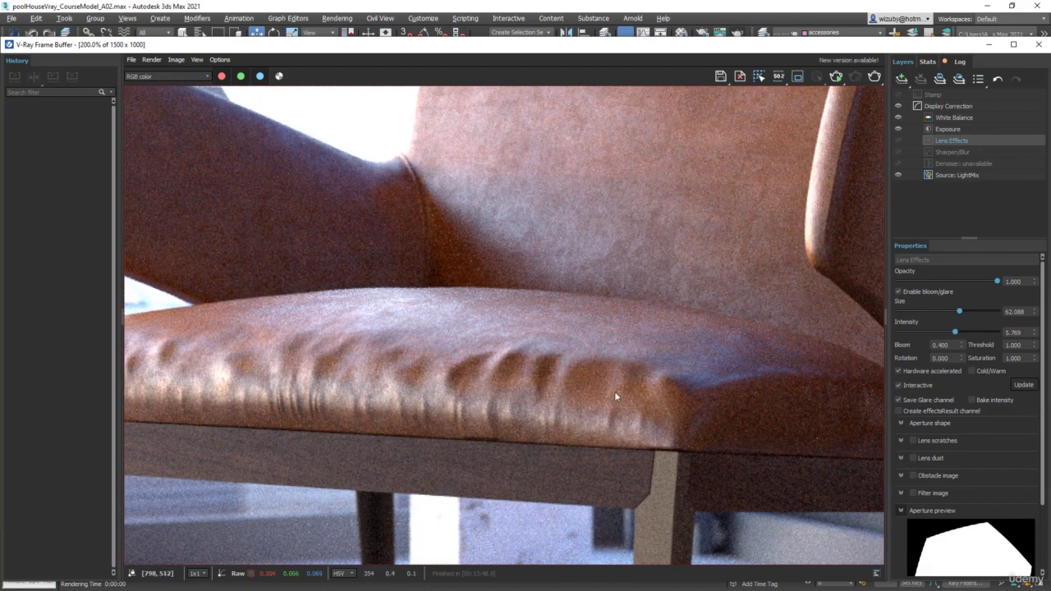
pyautogui.scroll(2, 673, 320)
pyautogui.scroll(-3, 625, 362)
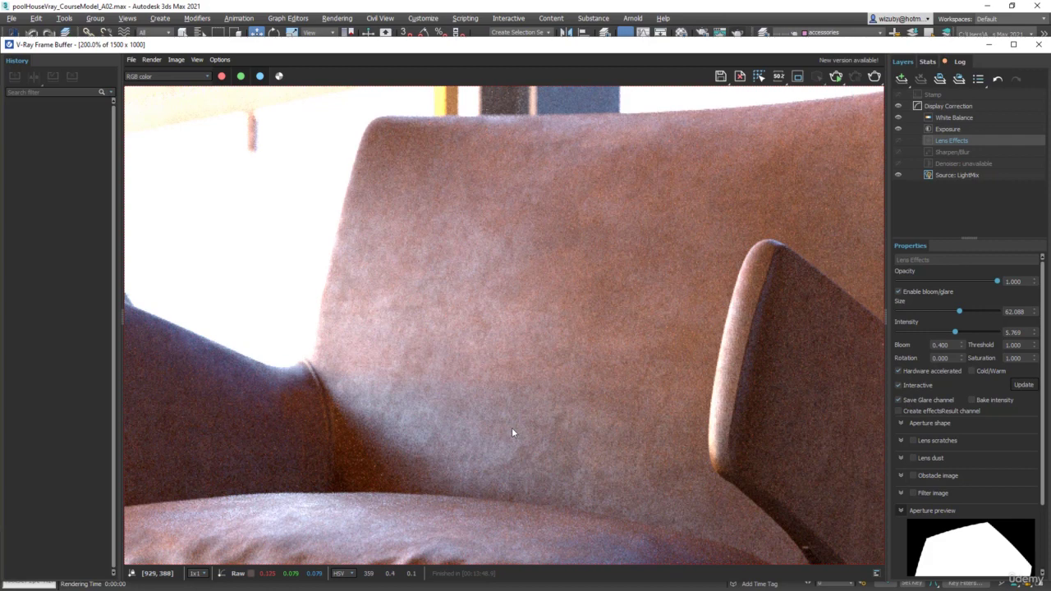
pyautogui.moveTo(512, 429); pyautogui.dragTo(542, 417, button='middle')
pyautogui.moveTo(458, 391); pyautogui.dragTo(561, 414, button='middle')
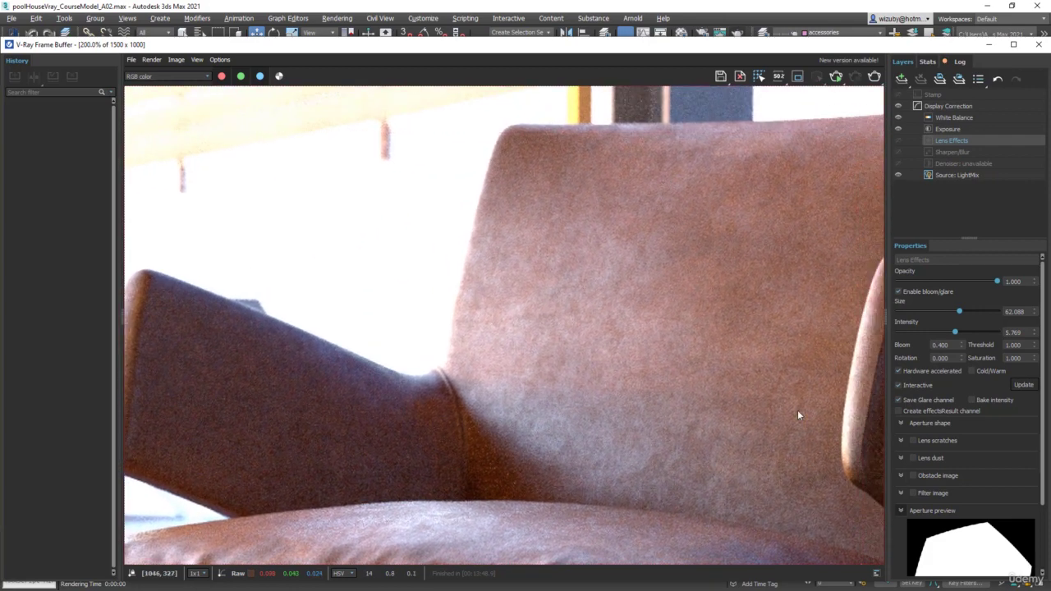
pyautogui.moveTo(547, 473); pyautogui.dragTo(578, 444, button='middle')
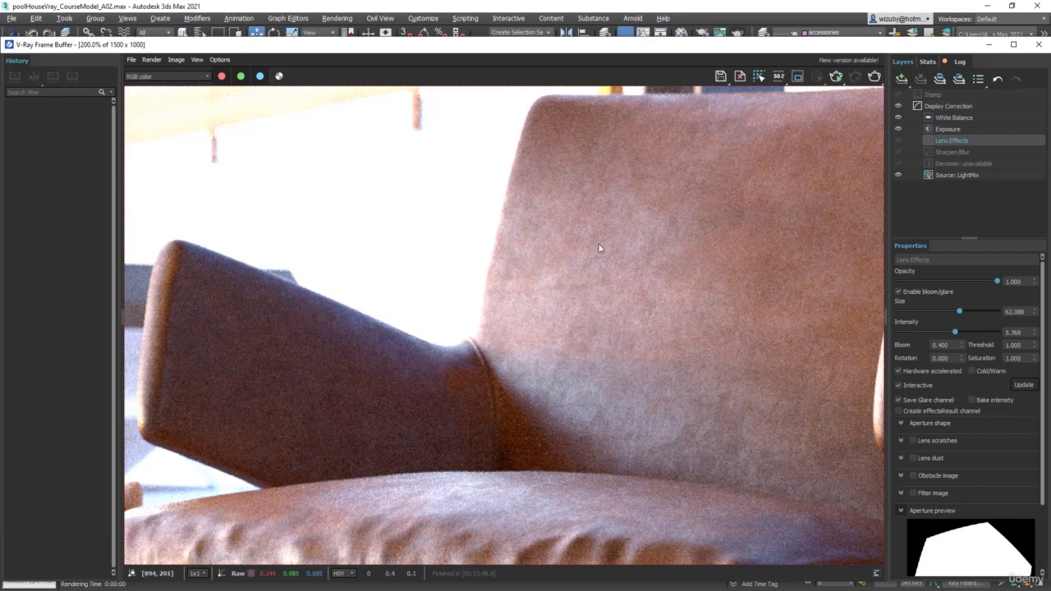
pyautogui.moveTo(687, 412)
pyautogui.mouseDown(button='middle')
pyautogui.moveTo(512, 381)
pyautogui.moveTo(518, 308)
pyautogui.moveTo(570, 286)
pyautogui.moveTo(700, 402)
pyautogui.mouseUp(button='middle')
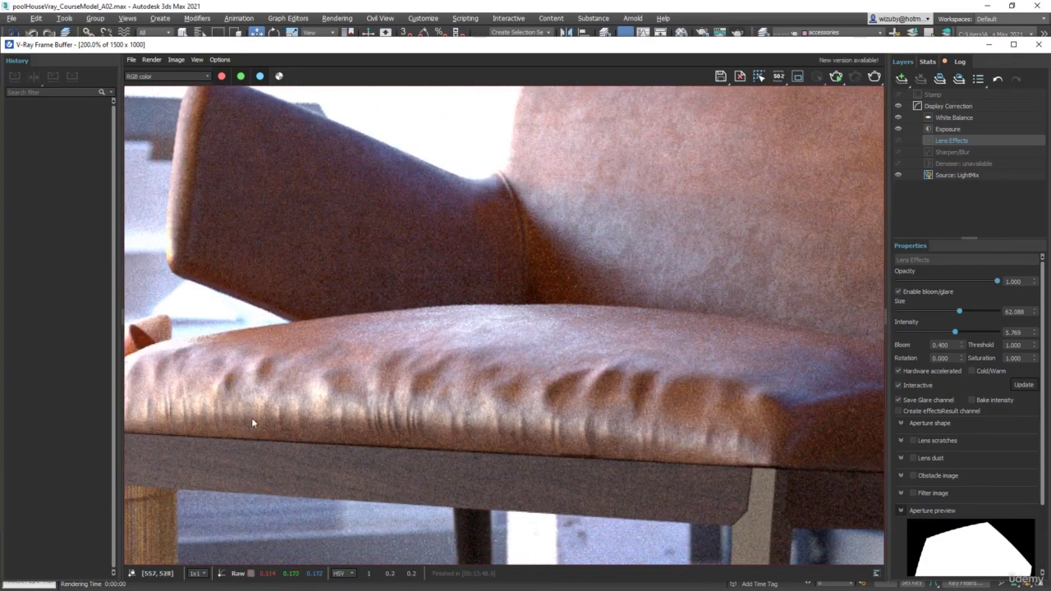
pyautogui.moveTo(286, 354); pyautogui.dragTo(417, 380, button='middle')
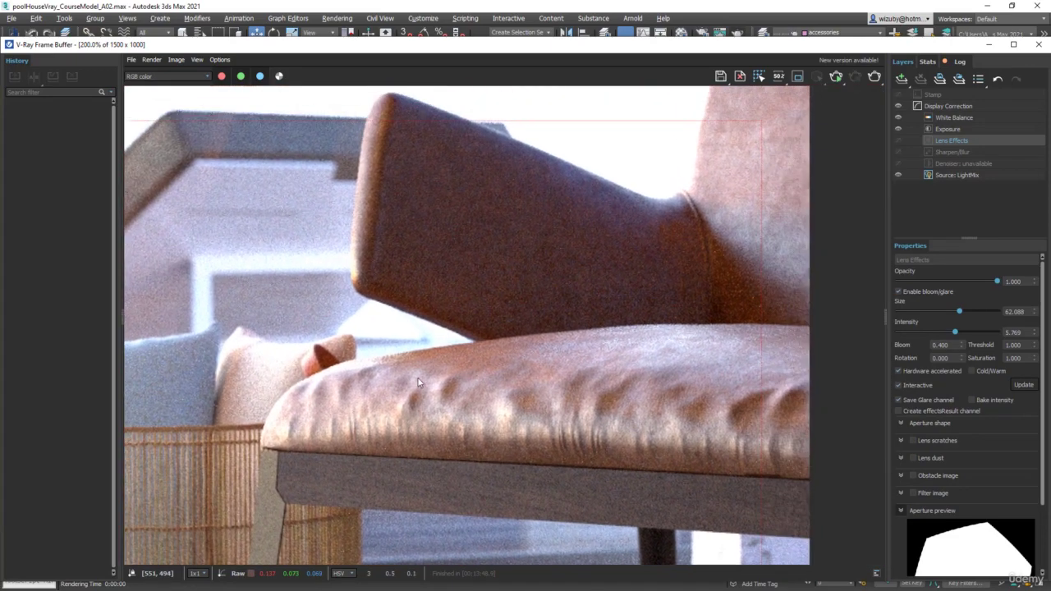
pyautogui.scroll(2, 720, 356)
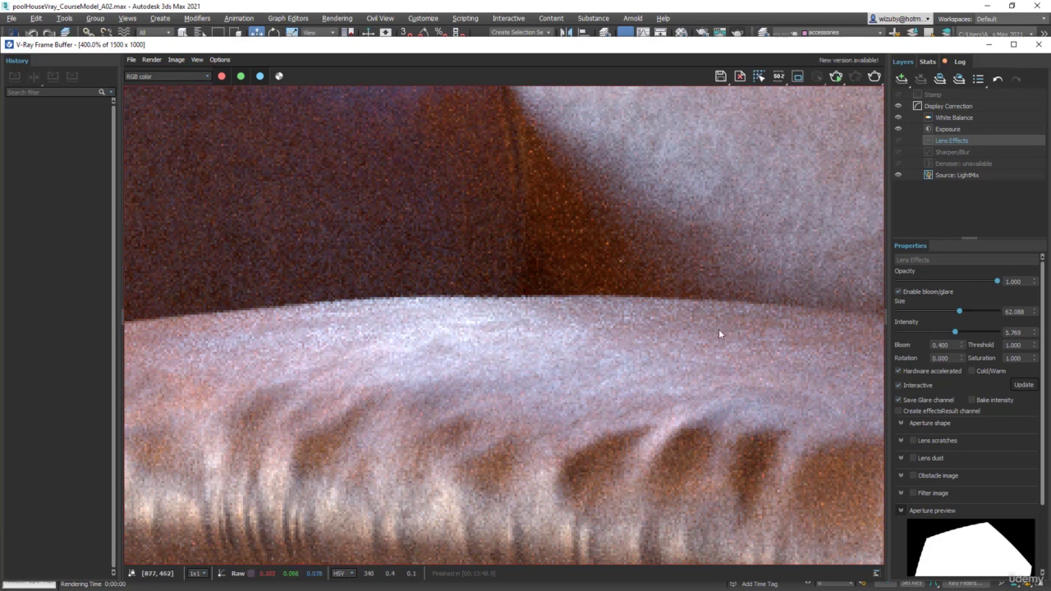
pyautogui.scroll(-2, 706, 332)
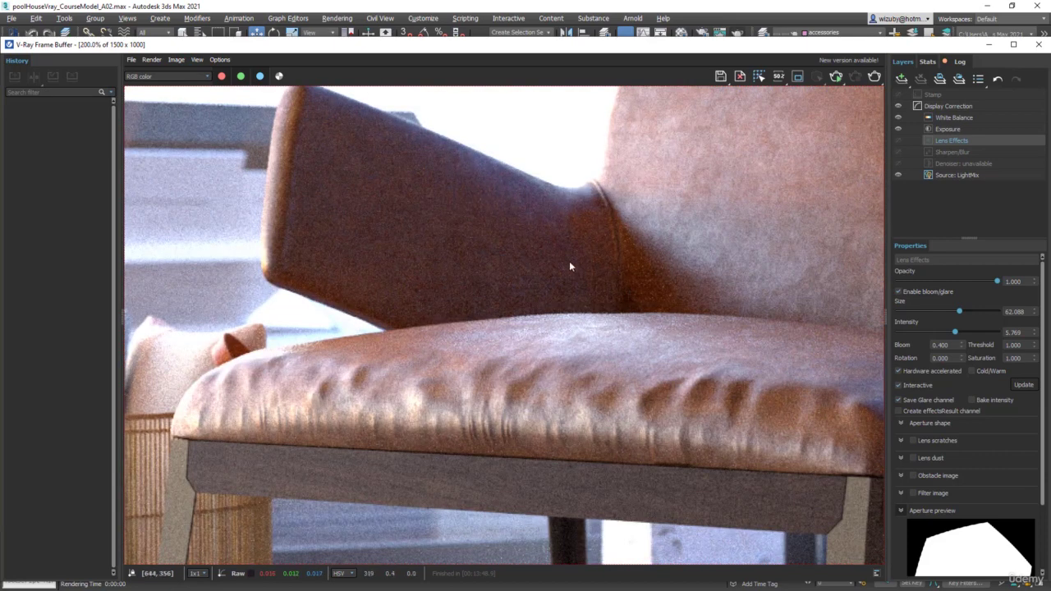
pyautogui.scroll(-1, 643, 324)
pyautogui.moveTo(764, 341); pyautogui.dragTo(613, 340, button='middle')
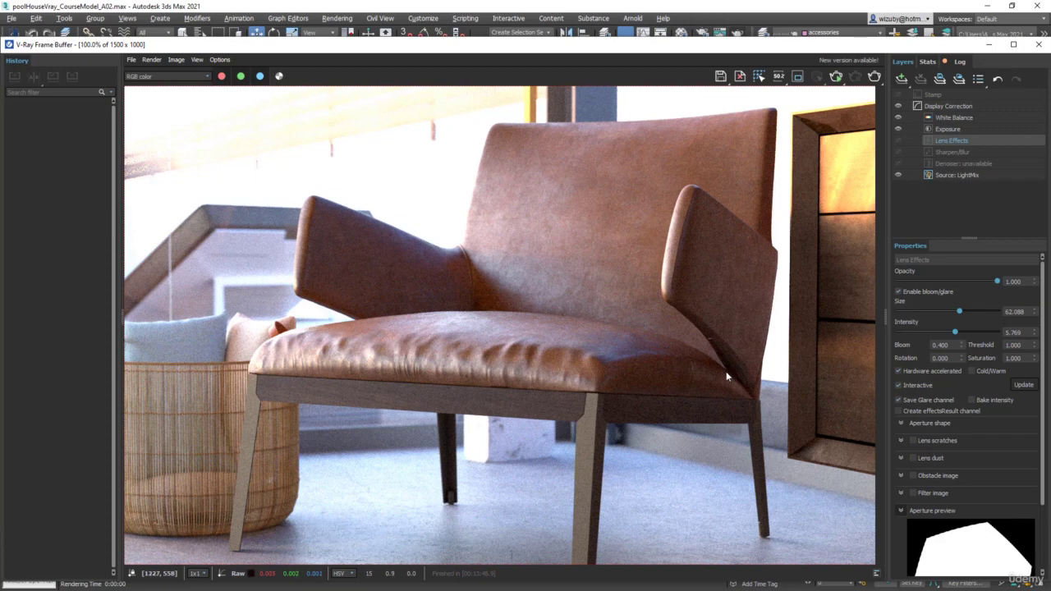
# Compare the floor grain beneath the chair up close with the look of the whole render
pyautogui.moveTo(370, 412); pyautogui.dragTo(447, 360, button='middle')
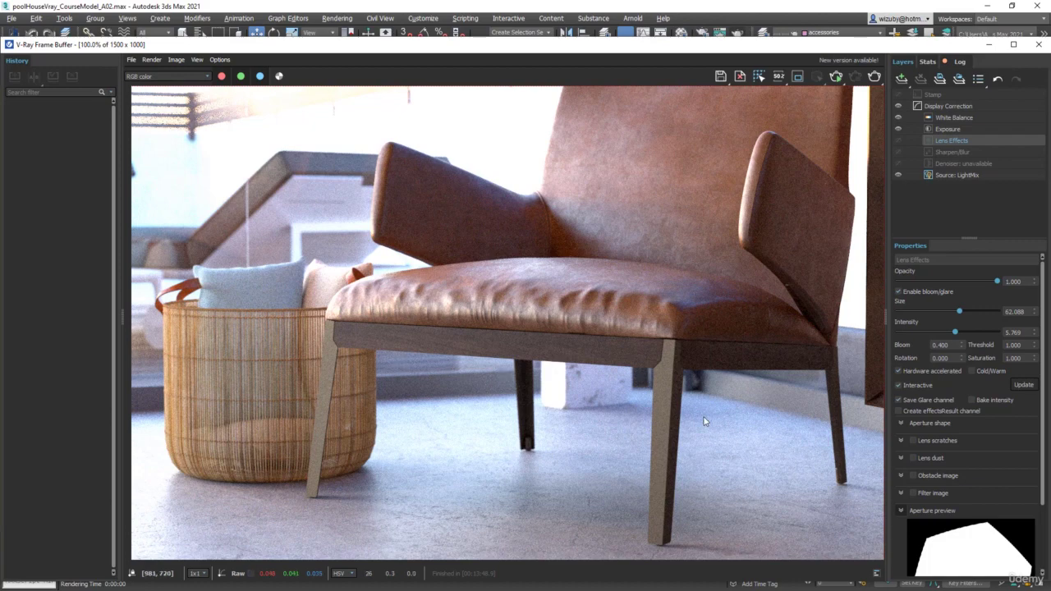
pyautogui.moveTo(704, 418); pyautogui.dragTo(609, 444, button='middle')
pyautogui.moveTo(365, 544); pyautogui.dragTo(446, 463, button='middle')
pyautogui.scroll(1, 446, 464)
pyautogui.scroll(1, 446, 464)
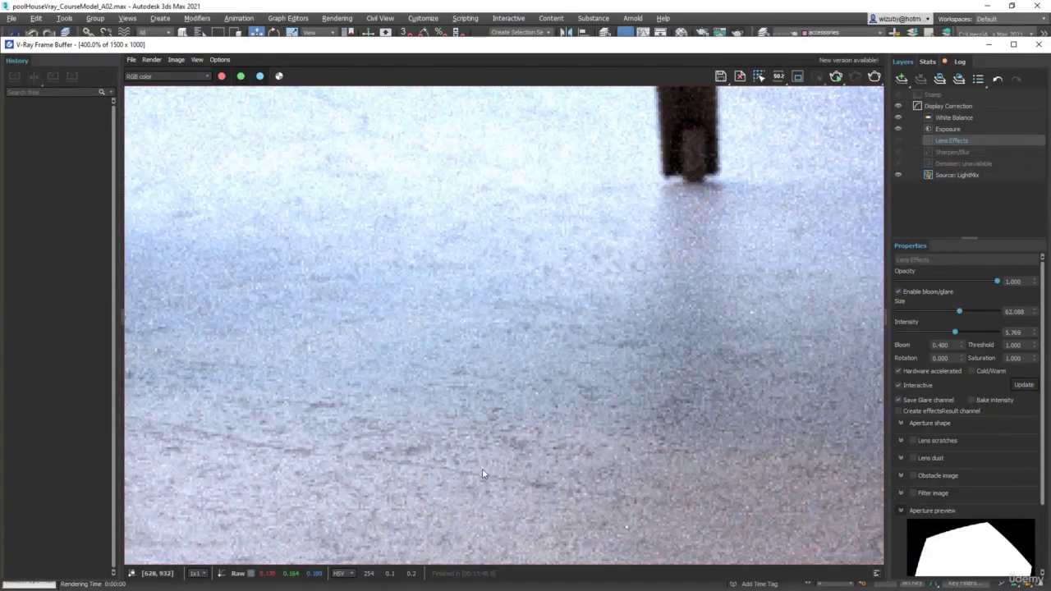
pyautogui.scroll(-1, 460, 411)
pyautogui.scroll(-1, 563, 416)
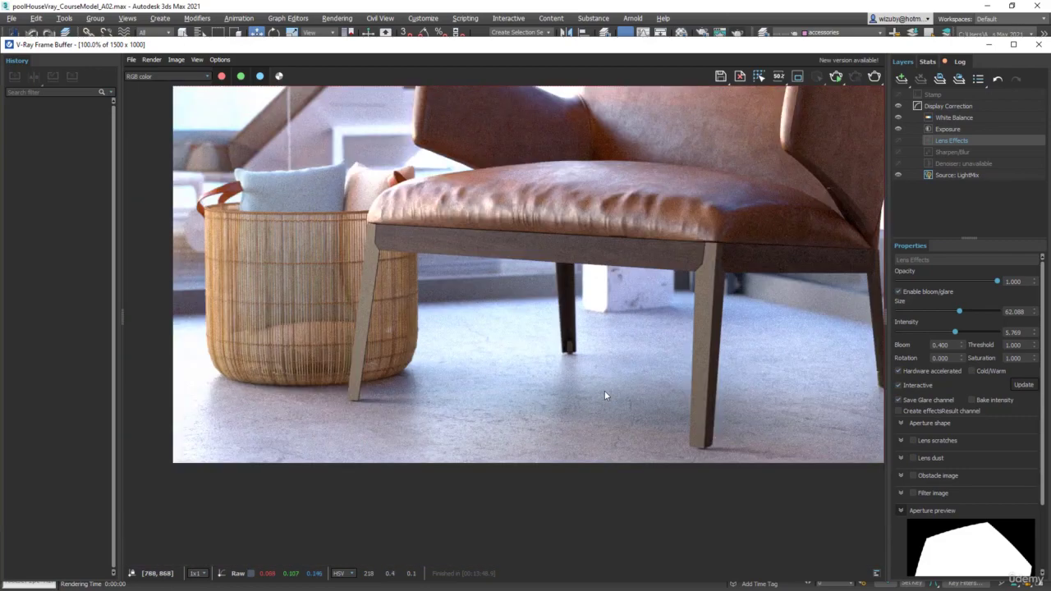
pyautogui.scroll(-1, 611, 376)
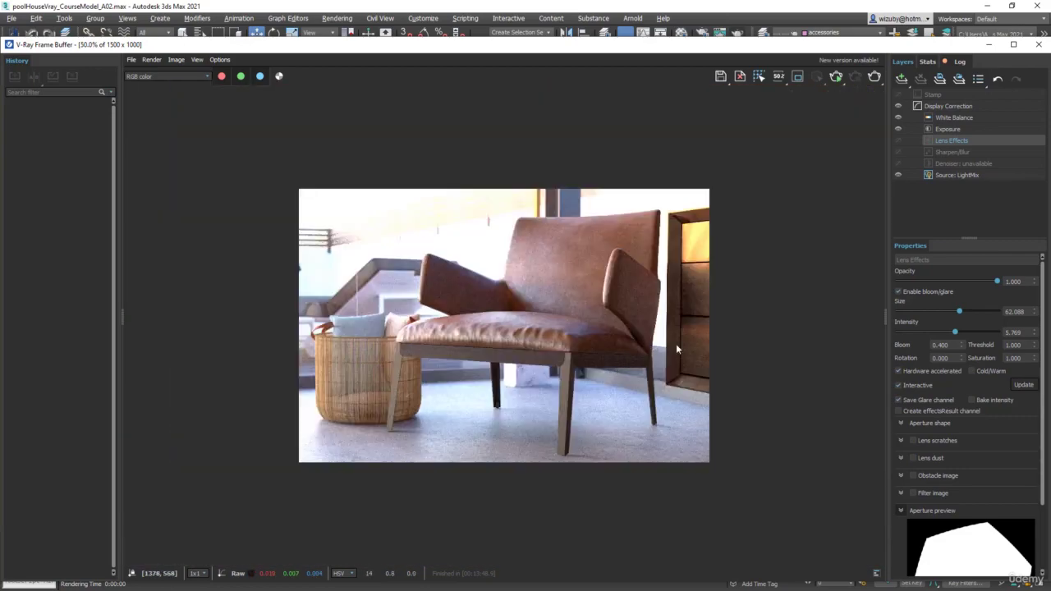
pyautogui.scroll(1, 550, 347)
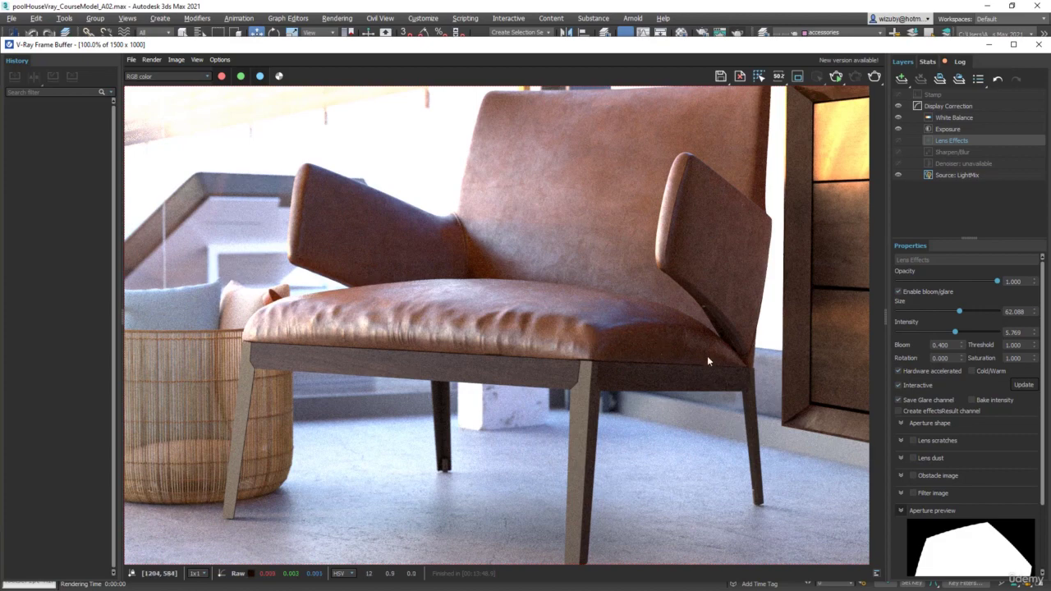
pyautogui.moveTo(708, 357); pyautogui.dragTo(712, 396, button='middle')
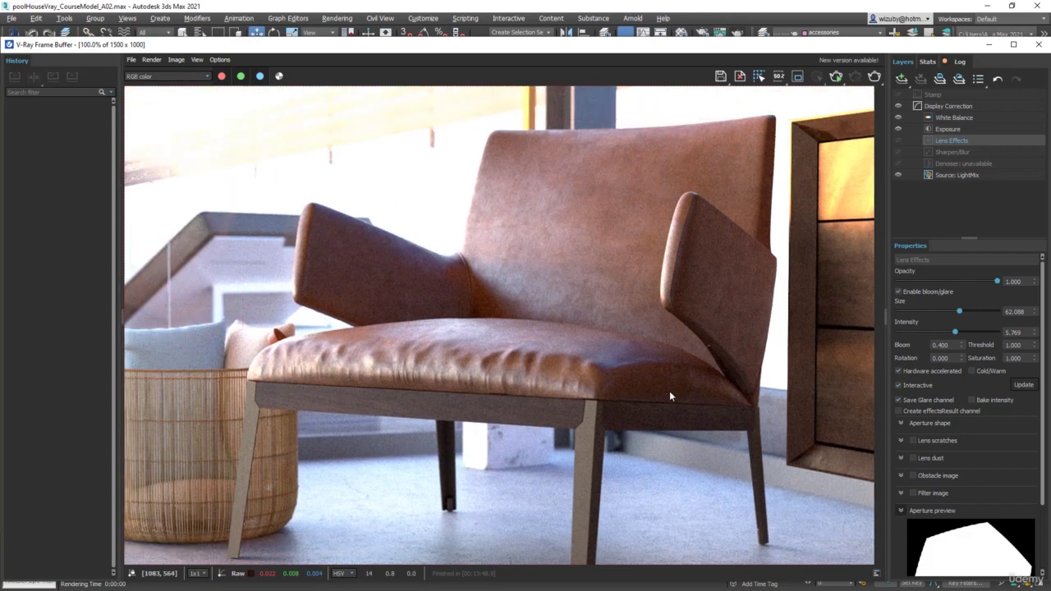
pyautogui.scroll(-2, 678, 382)
pyautogui.scroll(2, 679, 379)
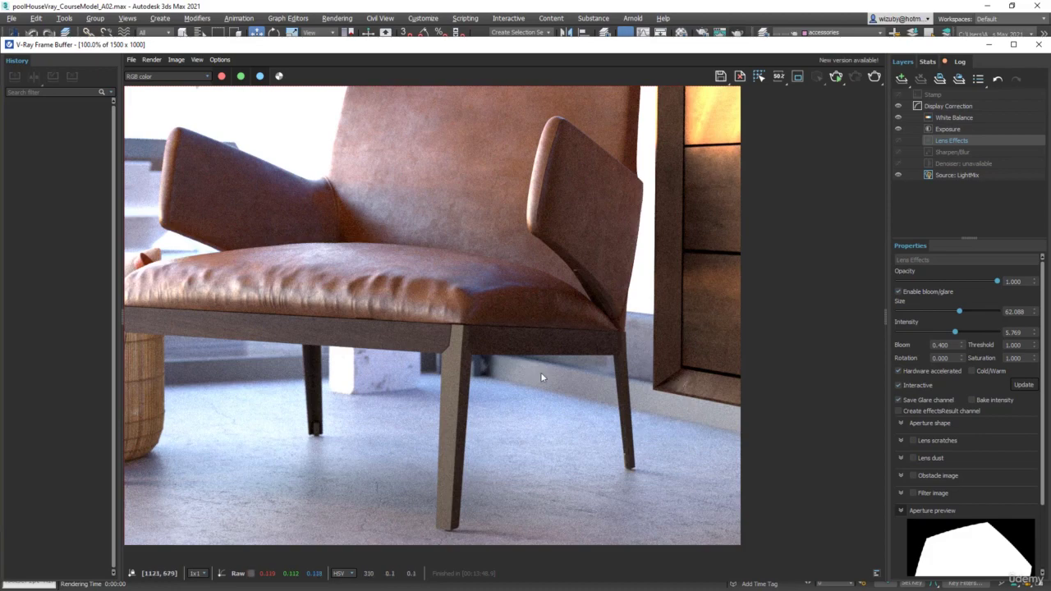
pyautogui.moveTo(540, 372); pyautogui.dragTo(712, 416, button='middle')
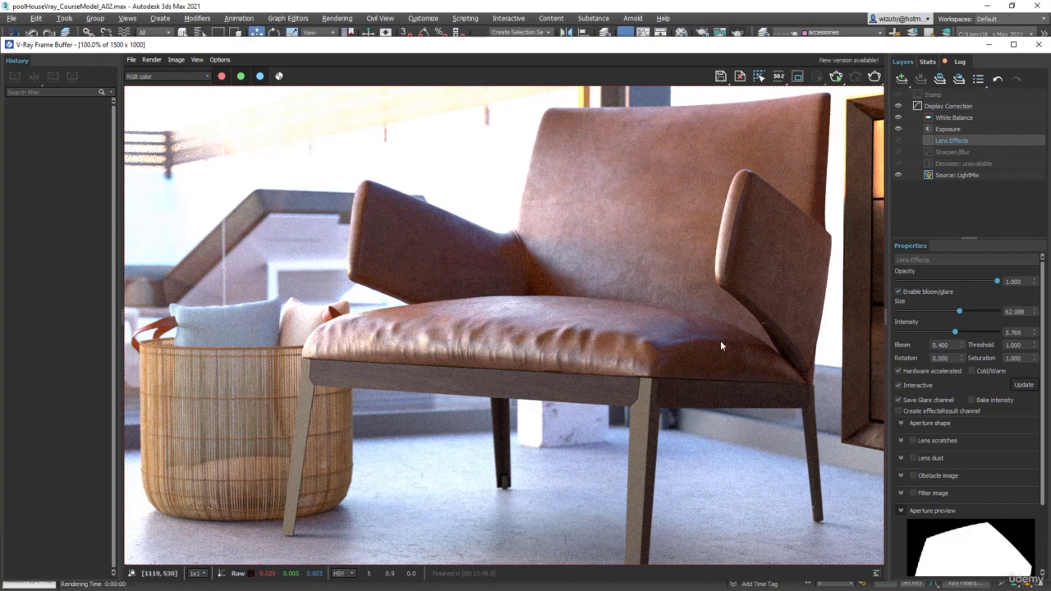
pyautogui.scroll(-1, 720, 346)
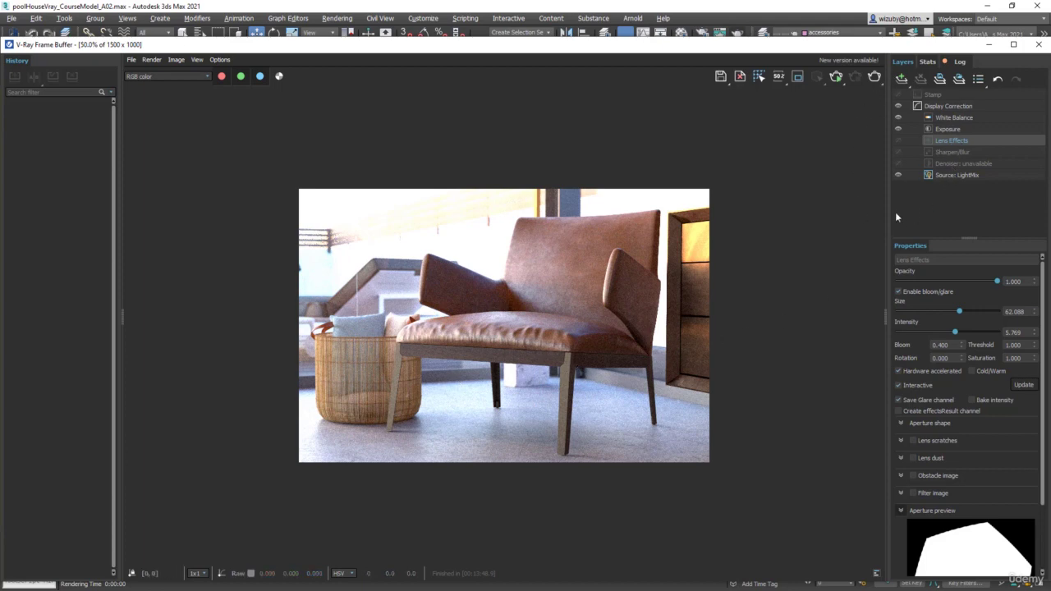
# Review the correction layer types available for creation in the frame buffer without adding one
pyautogui.moveTo(904, 48)
pyautogui.mouseDown()
pyautogui.moveTo(881, 42)
pyautogui.moveTo(895, 34)
pyautogui.mouseUp()
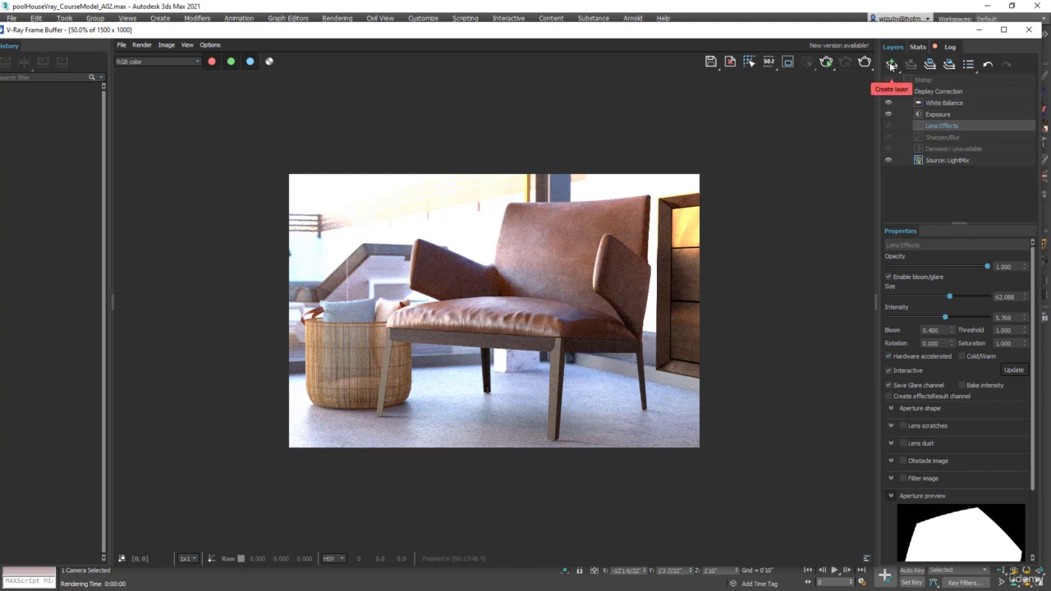
pyautogui.click(891, 66)
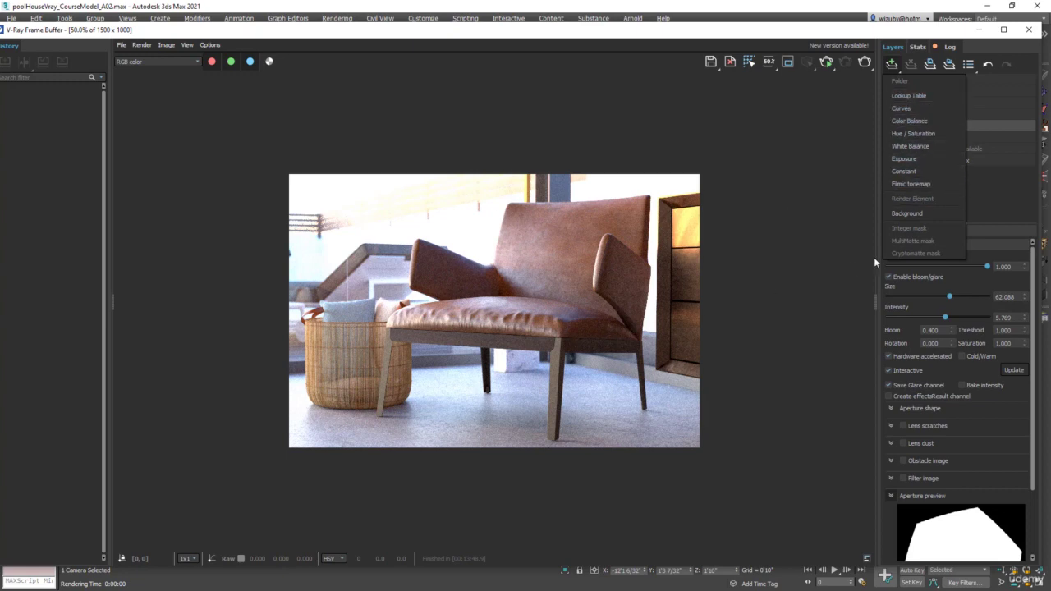
pyautogui.click(992, 209)
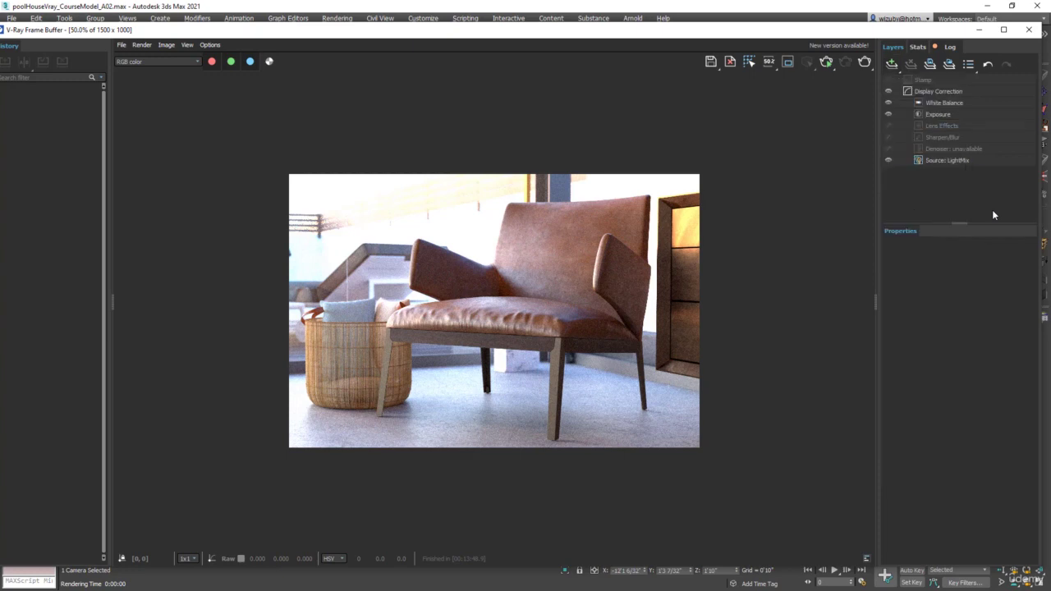
# Turn on the Lens Effects layer with bloom/glare enabled, comparing the render with and without it
pyautogui.click(932, 126)
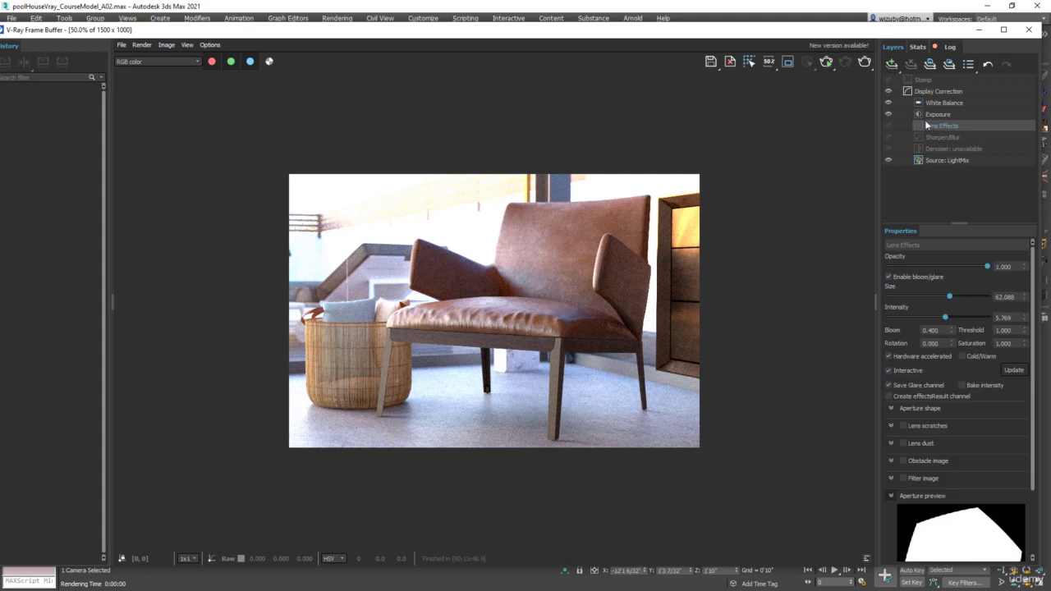
pyautogui.click(889, 278)
pyautogui.click(888, 278)
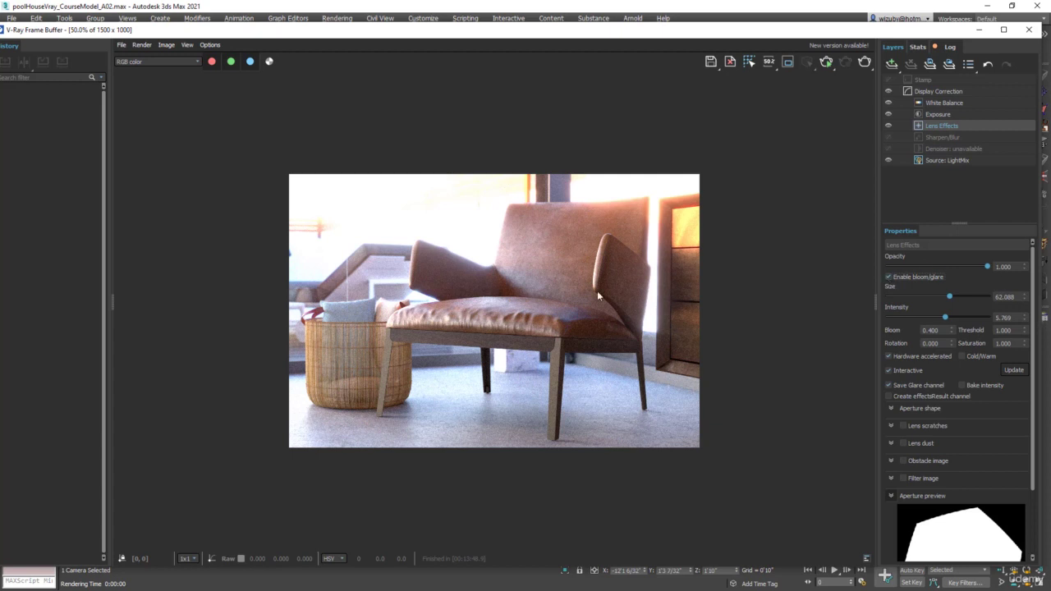
pyautogui.click(889, 126)
pyautogui.click(889, 127)
pyautogui.click(888, 126)
pyautogui.click(889, 127)
pyautogui.click(889, 127)
pyautogui.click(888, 126)
pyautogui.click(889, 127)
pyautogui.click(888, 127)
# Reduce the Lens Effects bloom/glare to a size of about 25.8 and an intensity of about 0.93
pyautogui.moveTo(951, 297)
pyautogui.mouseDown()
pyautogui.moveTo(889, 297)
pyautogui.moveTo(956, 300)
pyautogui.mouseUp()
pyautogui.moveTo(945, 314); pyautogui.dragTo(898, 321)
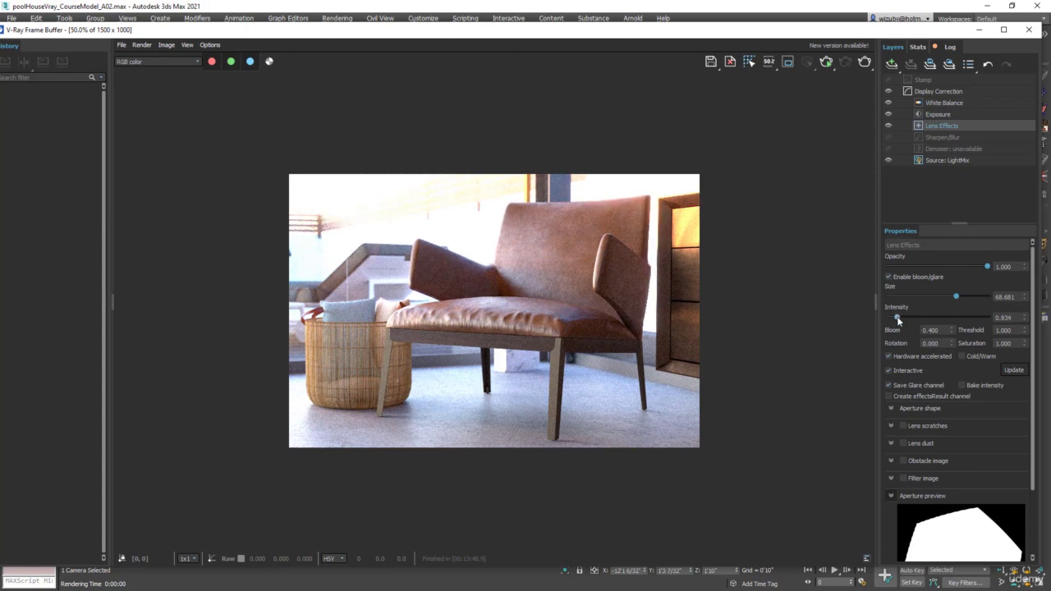
pyautogui.scroll(1, 583, 221)
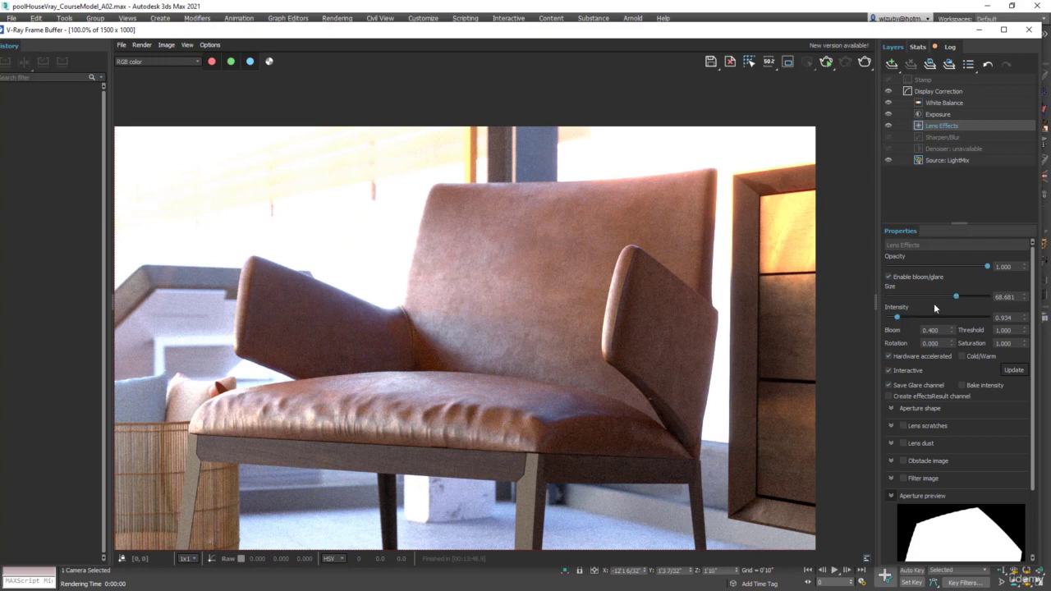
pyautogui.moveTo(956, 299); pyautogui.dragTo(915, 299)
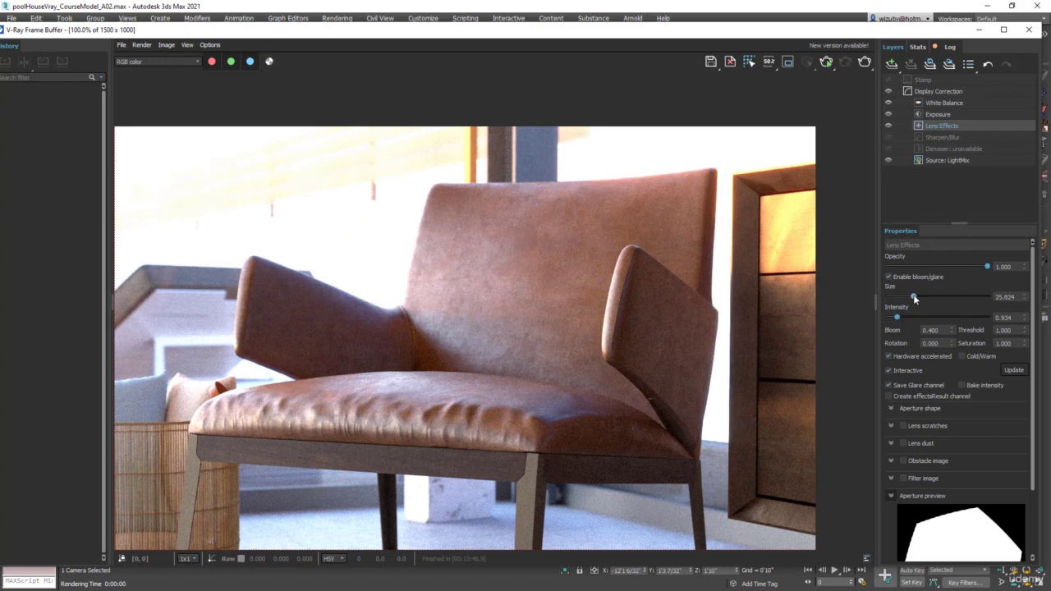
pyautogui.scroll(-1, 446, 277)
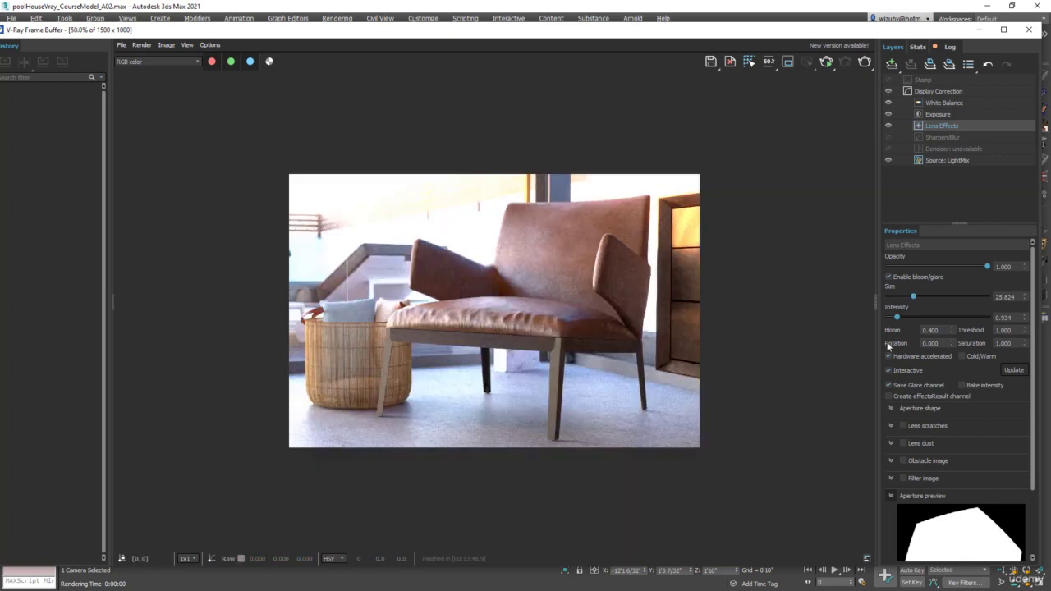
# Compare the render with and without the Lens Effects layer, both as a whole and up close at the chair's back edge
pyautogui.click(888, 125)
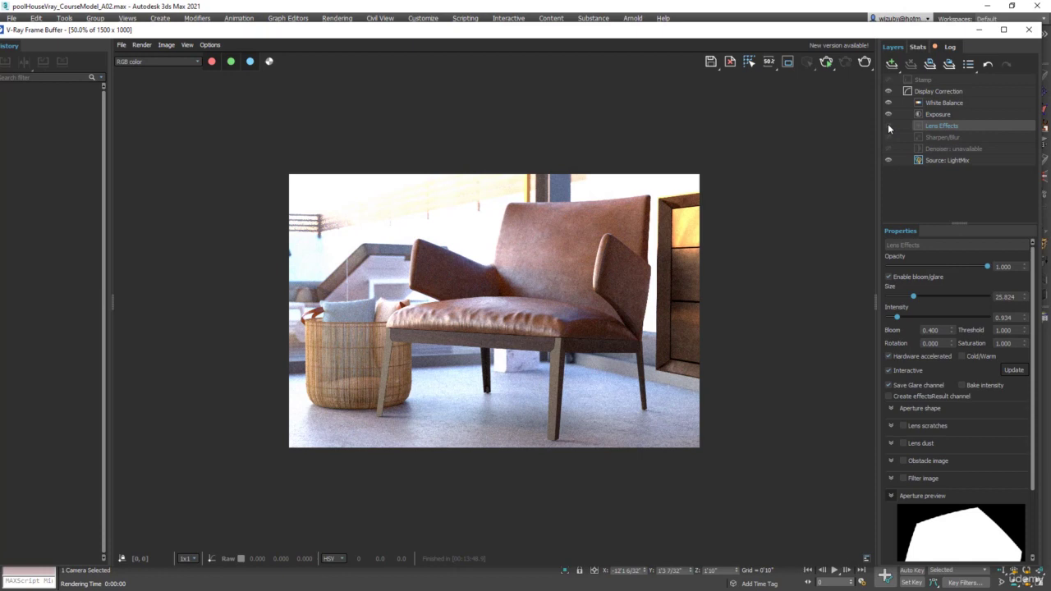
pyautogui.click(888, 126)
pyautogui.scroll(2, 668, 198)
pyautogui.moveTo(594, 224); pyautogui.dragTo(649, 211, button='middle')
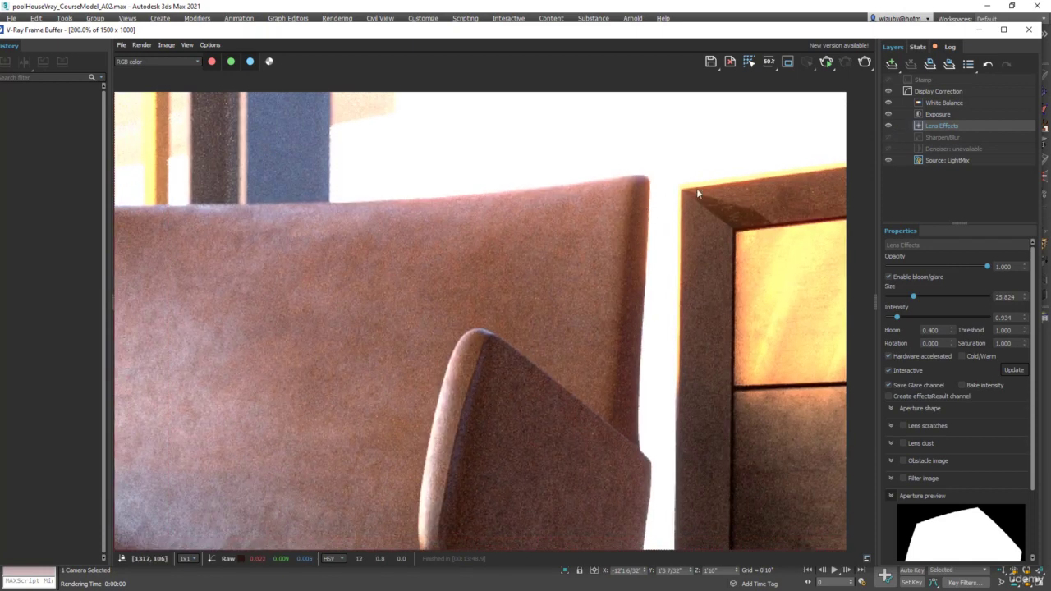
pyautogui.click(888, 125)
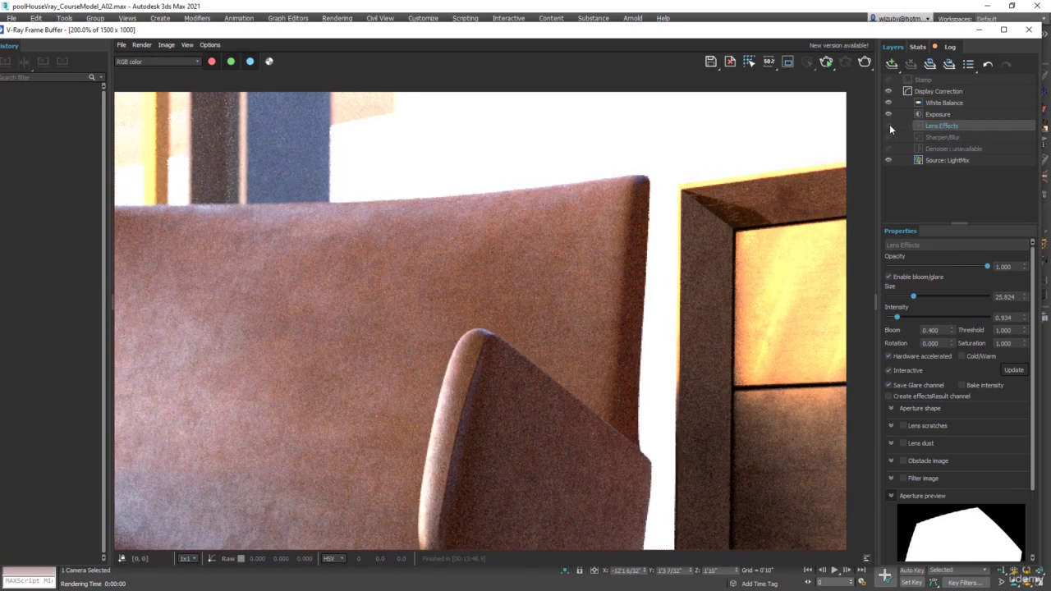
pyautogui.click(888, 125)
pyautogui.click(887, 125)
pyautogui.click(888, 125)
pyautogui.click(887, 126)
pyautogui.click(888, 126)
pyautogui.scroll(-1, 619, 247)
pyautogui.scroll(-1, 619, 247)
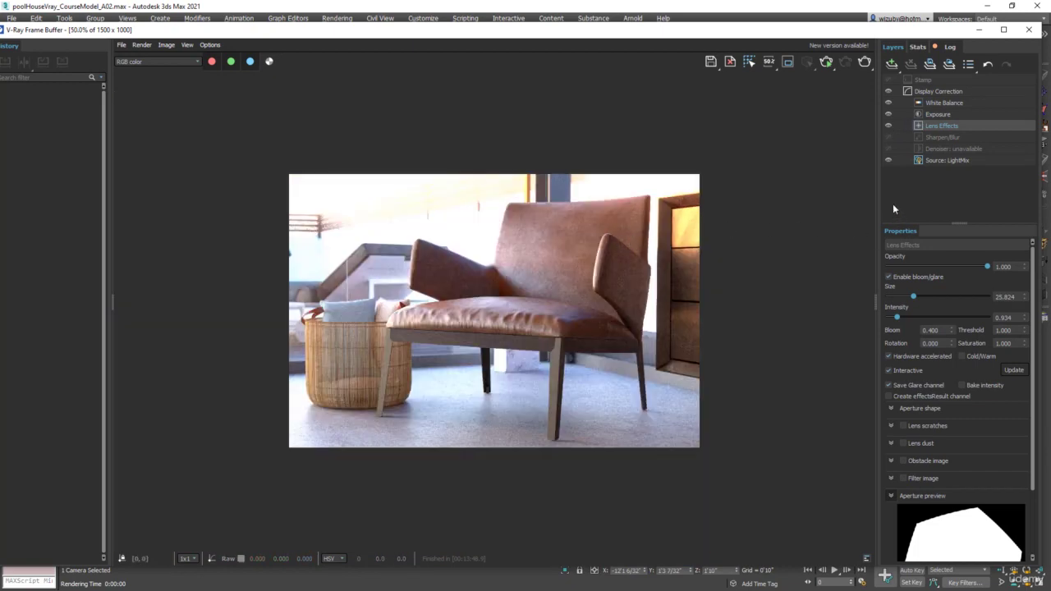
pyautogui.click(889, 125)
pyautogui.click(889, 125)
# Inspect the Glare render channel and switch the displayed channel to effectsResult
pyautogui.click(155, 59)
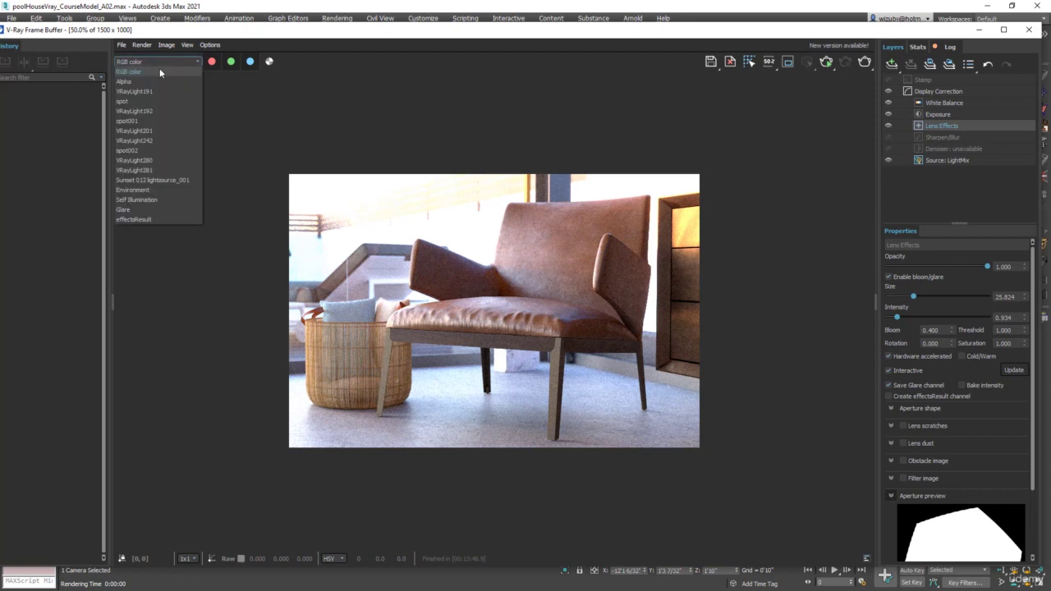
pyautogui.click(144, 211)
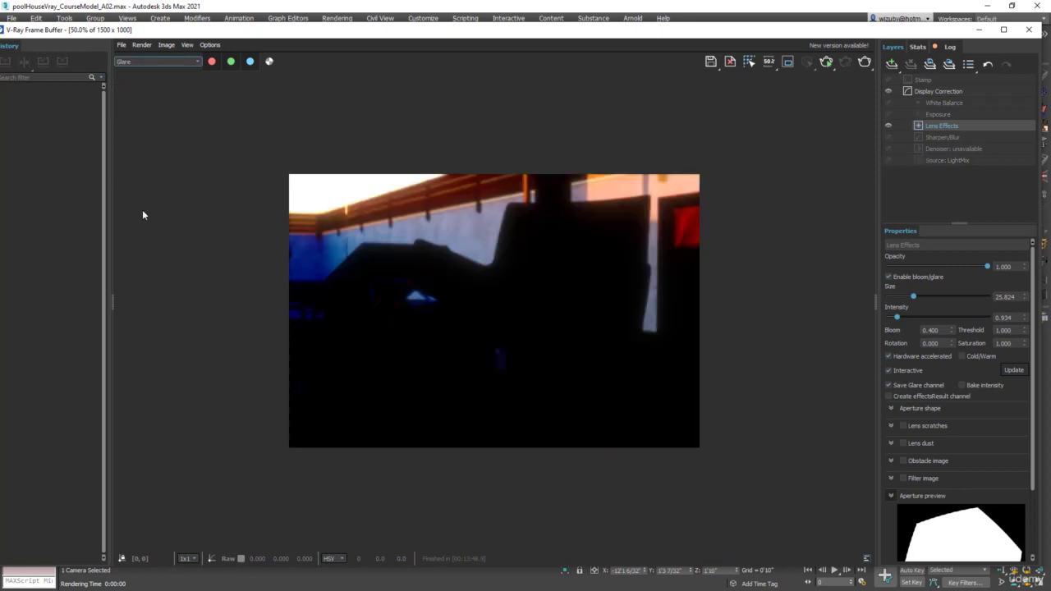
pyautogui.click(172, 62)
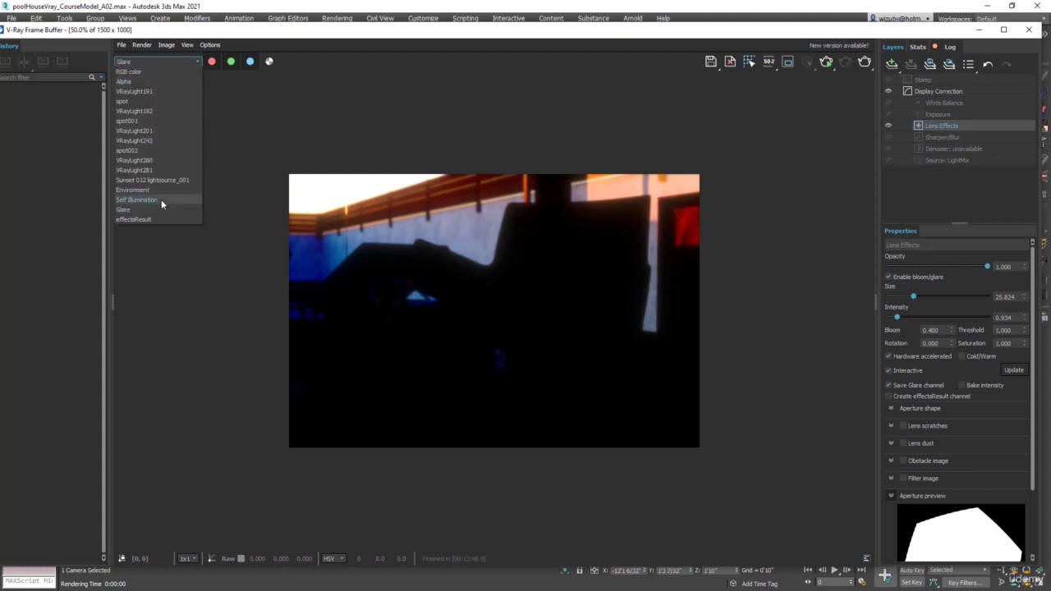
pyautogui.click(134, 220)
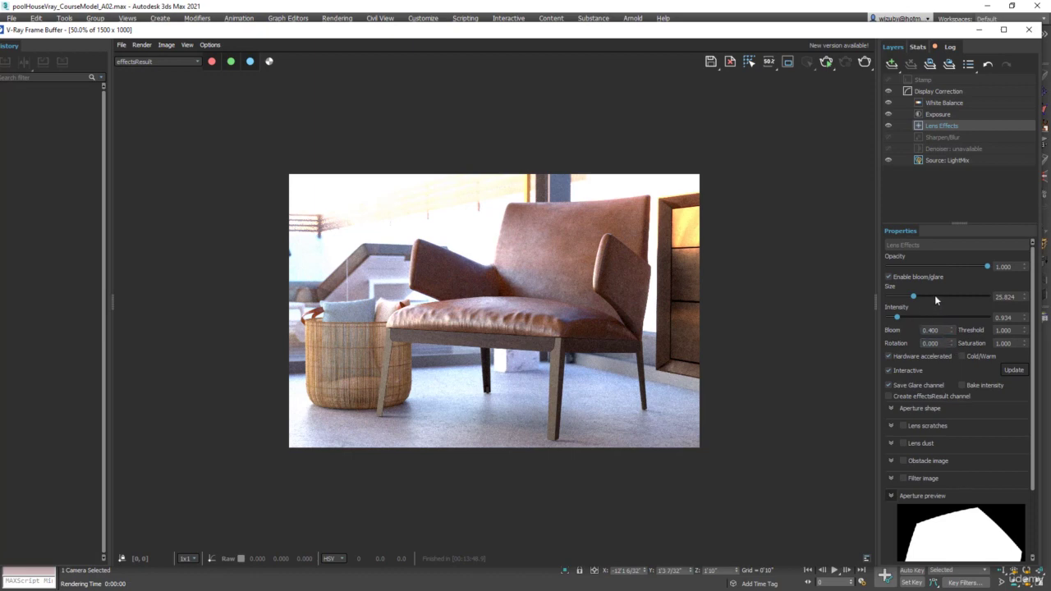
# Raise the Lens Effects bloom/glare intensity to about 6.2 and check the glow around the chair back
pyautogui.moveTo(1016, 318); pyautogui.dragTo(960, 315)
pyautogui.write('1')
pyautogui.press('Return')
pyautogui.click(950, 317)
pyautogui.scroll(1, 669, 191)
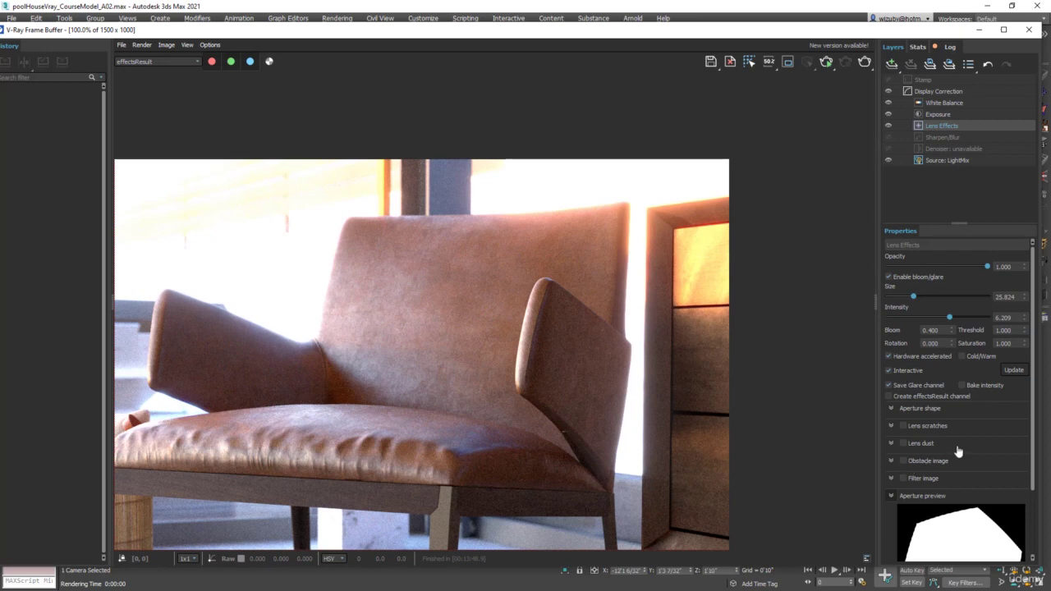
# Enable lens scratches for the glare and inspect the resulting streaks around the chair's armrests and back
pyautogui.click(904, 426)
pyautogui.scroll(-2, 908, 492)
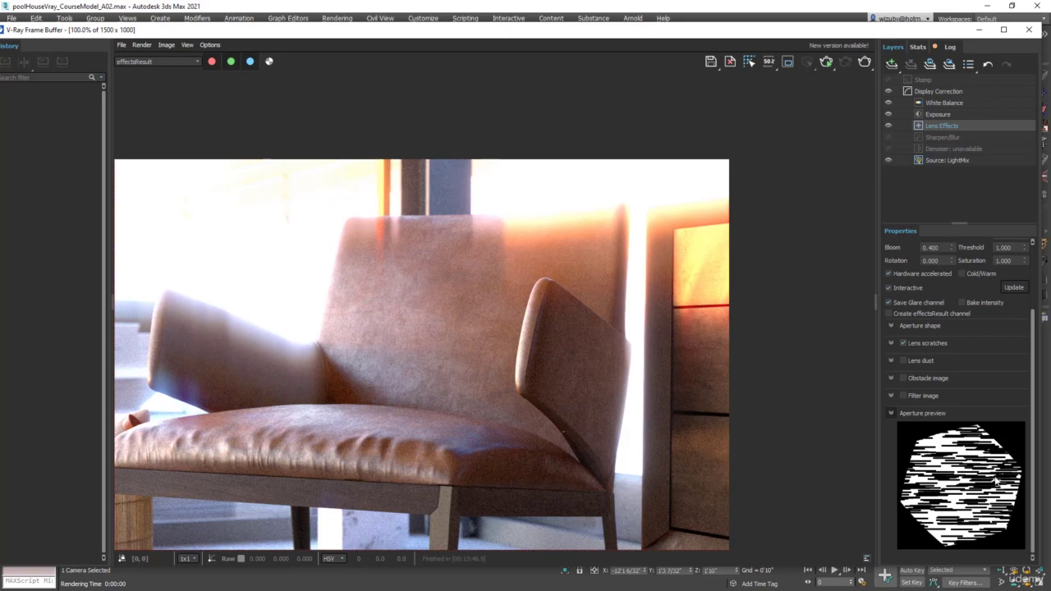
pyautogui.scroll(-1, 469, 304)
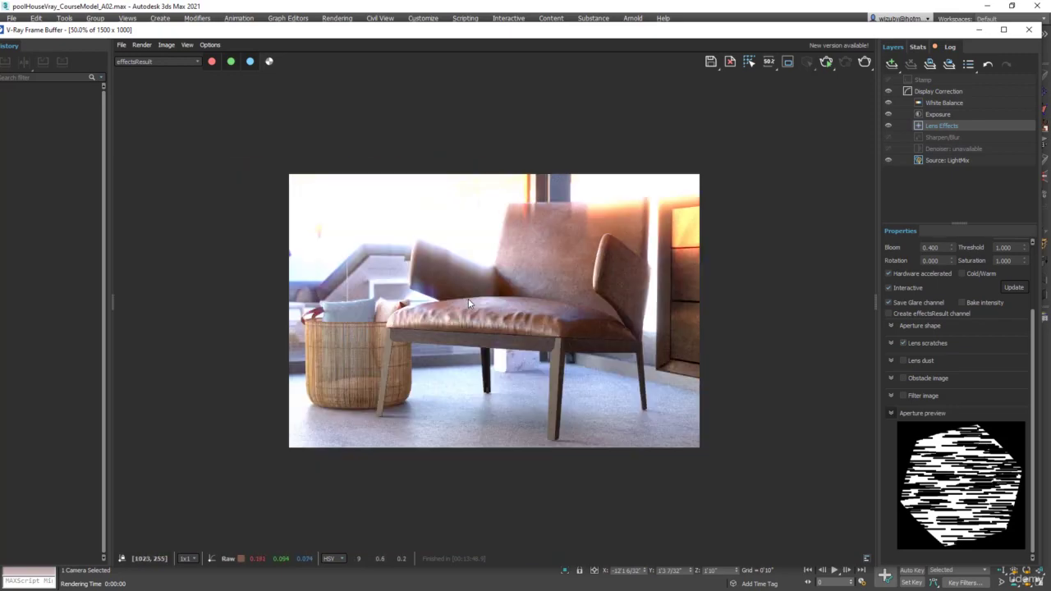
pyautogui.scroll(1, 563, 350)
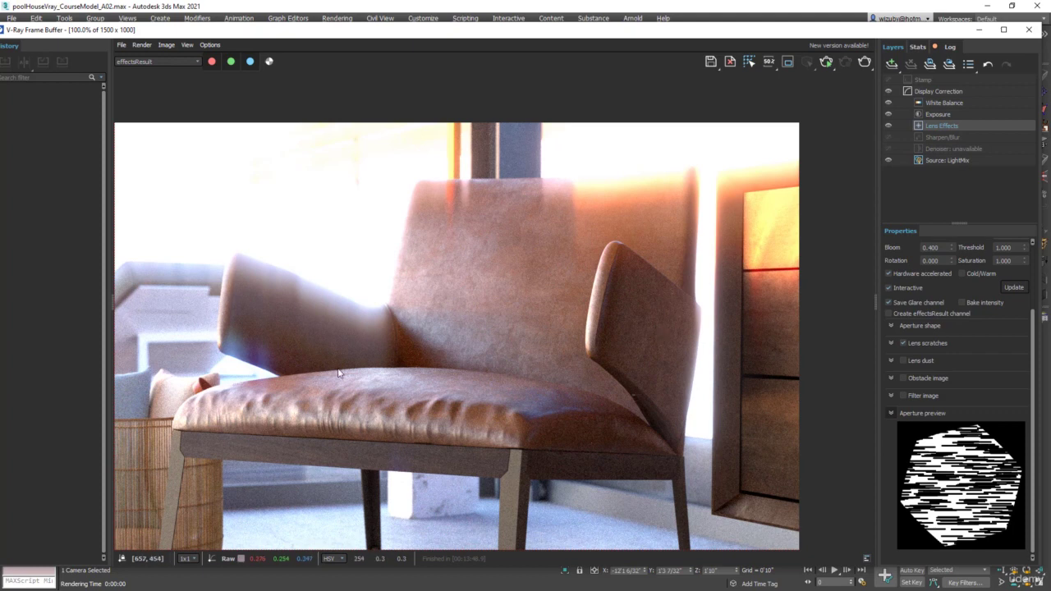
pyautogui.moveTo(341, 373); pyautogui.dragTo(548, 388, button='middle')
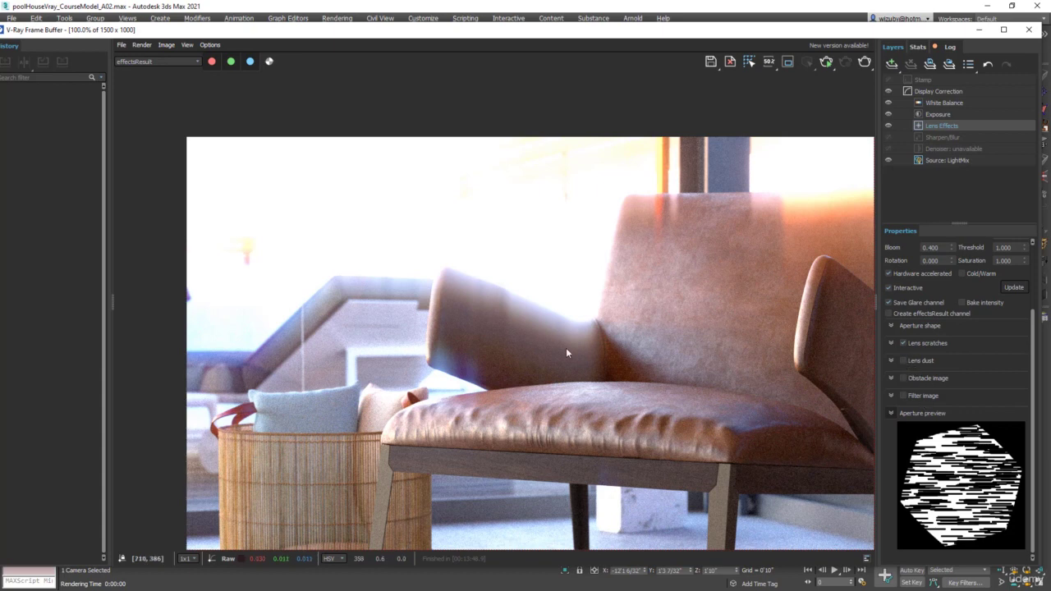
pyautogui.moveTo(649, 372); pyautogui.dragTo(414, 381, button='middle')
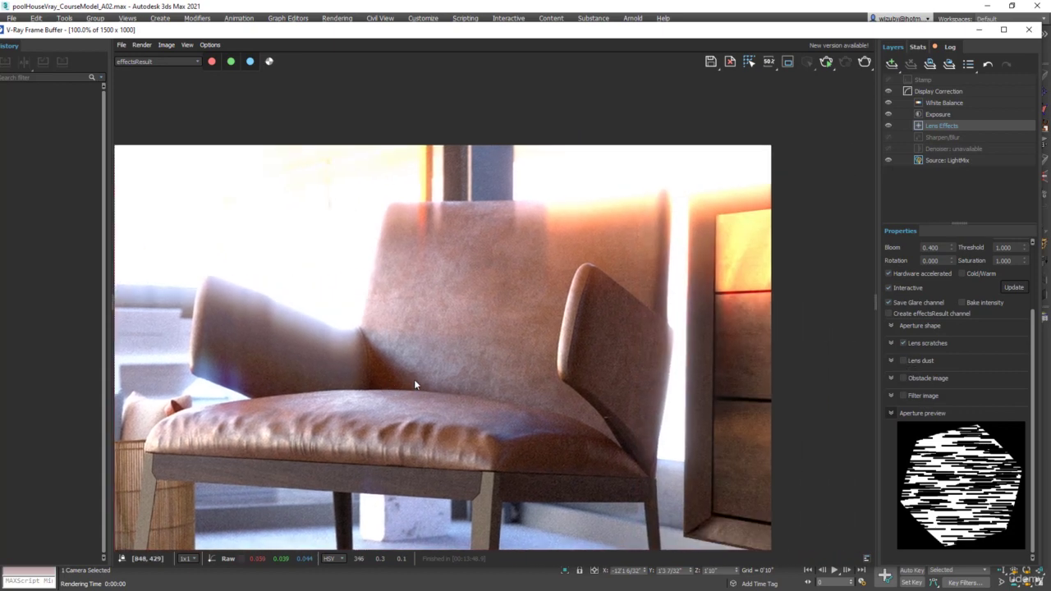
# Add lens dust on top of the lens scratches and compare the glare in the whole render and up close
pyautogui.click(903, 361)
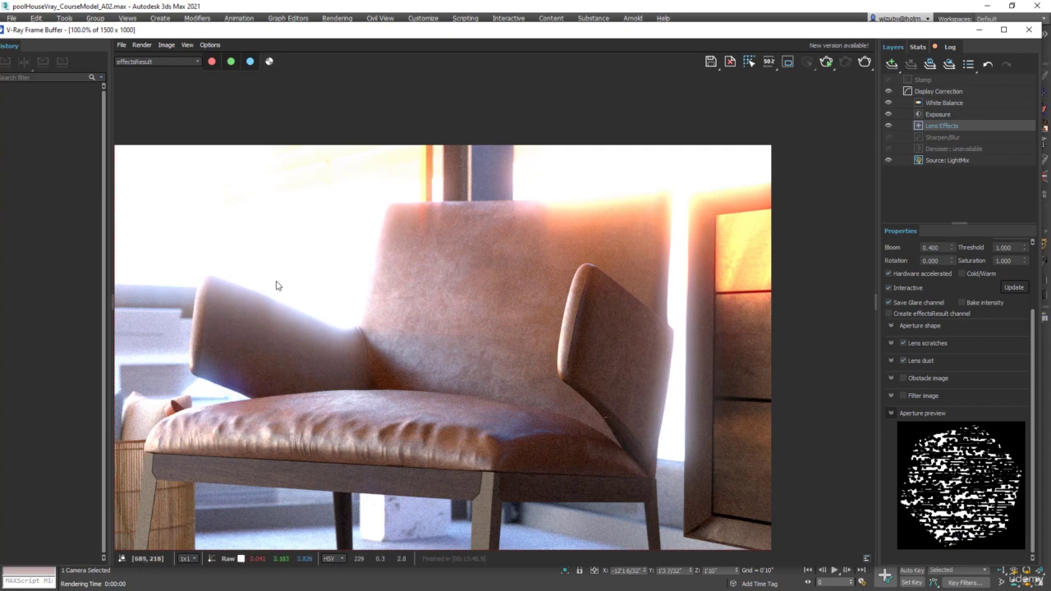
pyautogui.scroll(-2, 680, 444)
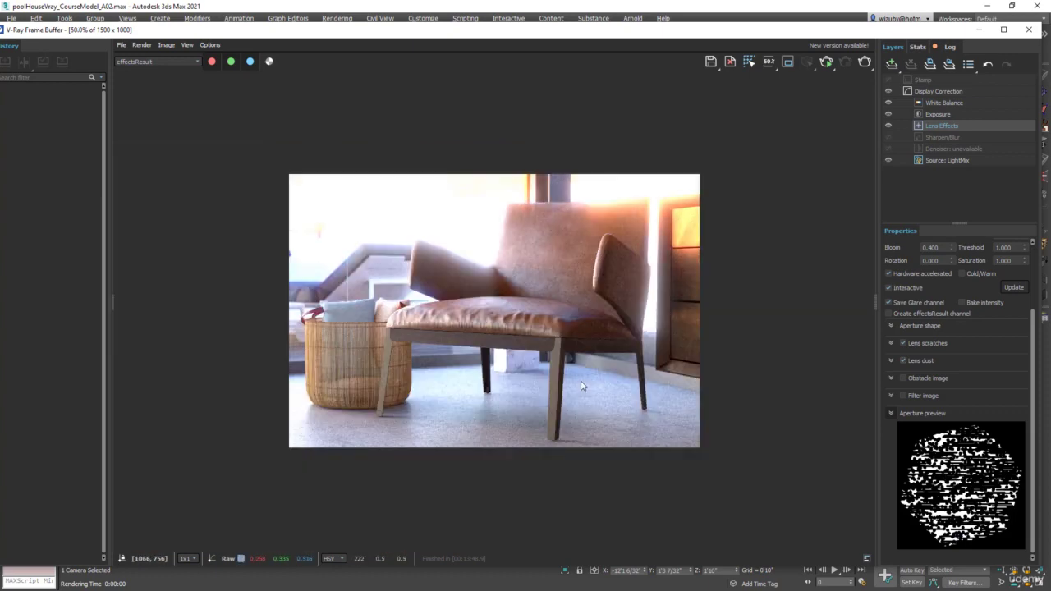
pyautogui.scroll(2, 550, 305)
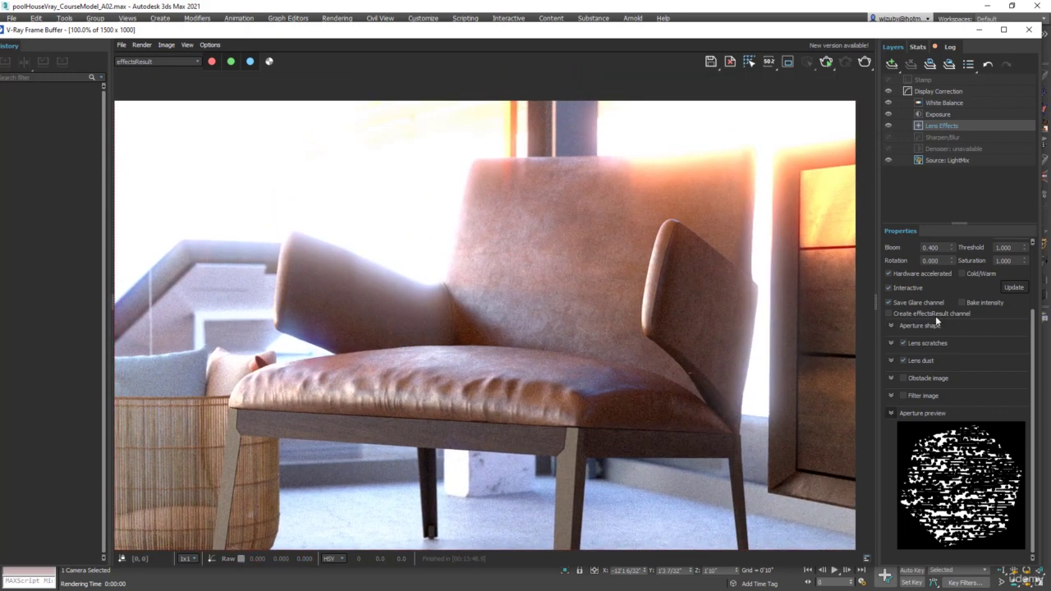
# Examine the settings of the obstacle image and filter image options, leaving both disabled
pyautogui.click(892, 377)
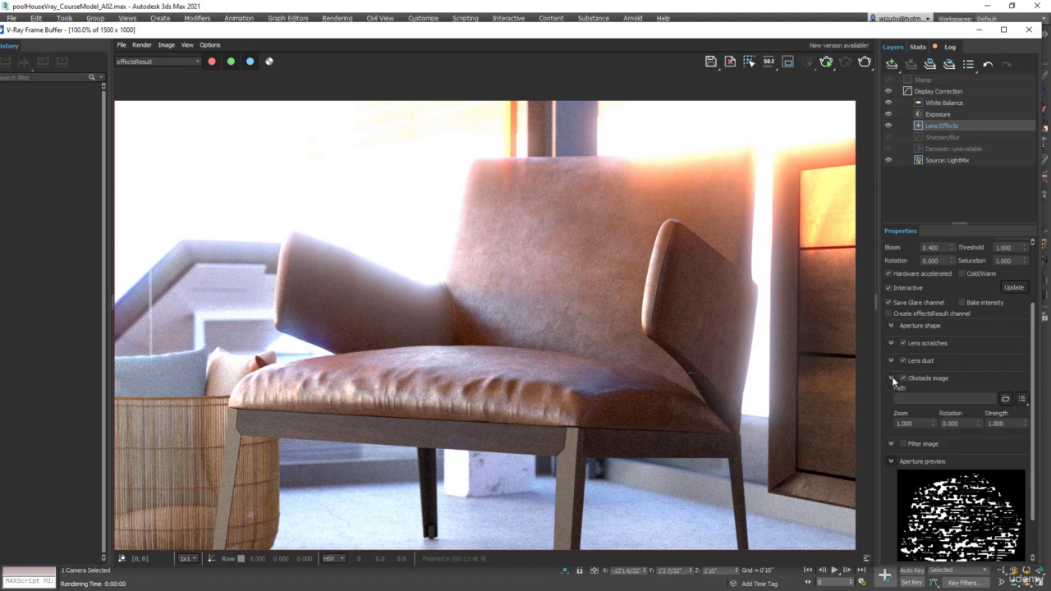
pyautogui.click(892, 378)
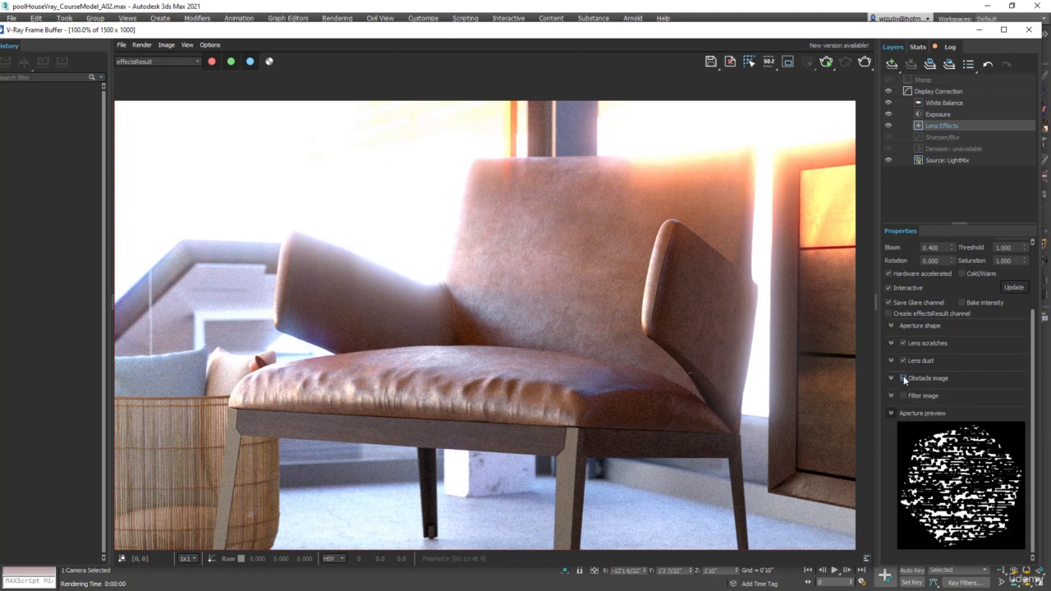
pyautogui.click(904, 396)
pyautogui.click(891, 395)
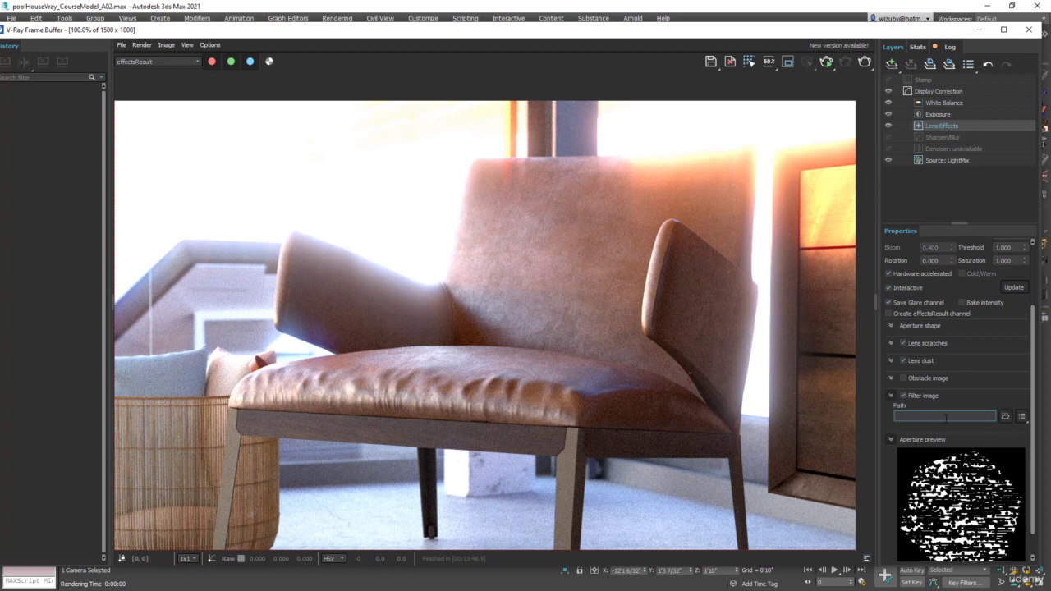
pyautogui.click(945, 416)
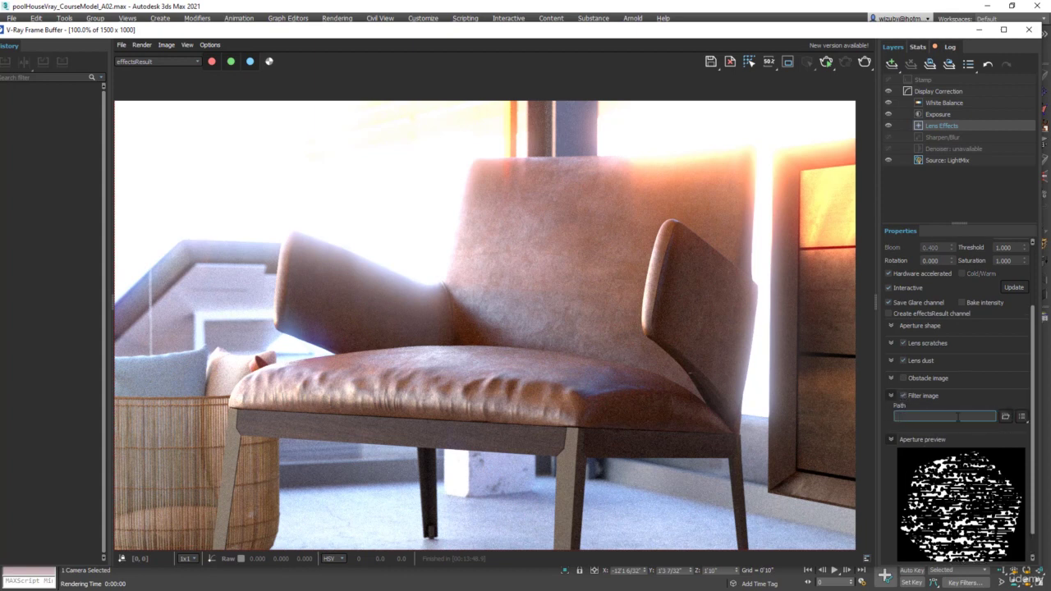
pyautogui.click(892, 394)
pyautogui.click(904, 395)
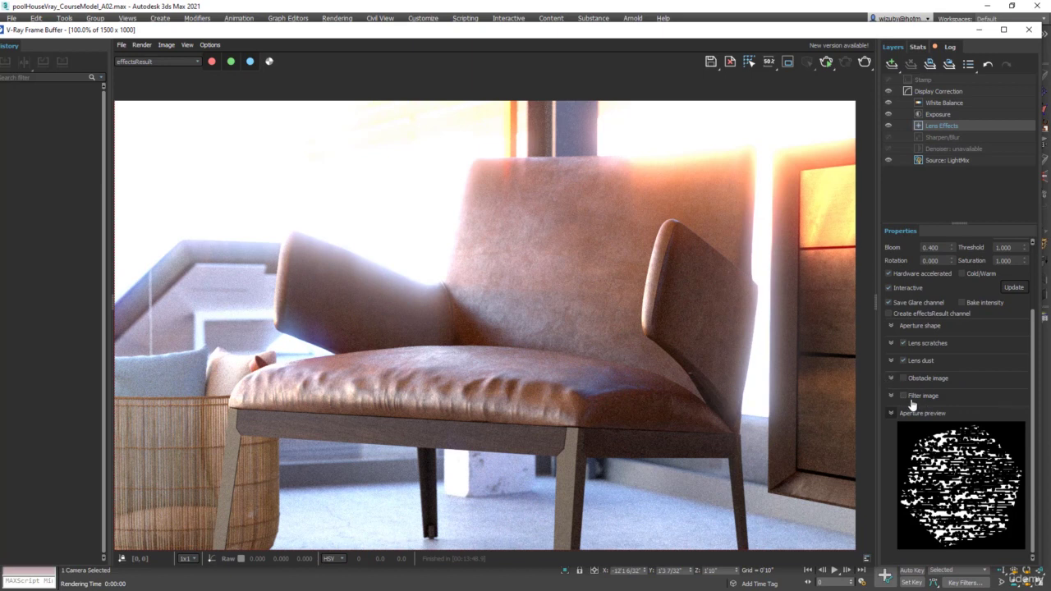
# Compare the glare with lens dust and lens scratches toggled separately, leaving only lens scratches enabled
pyautogui.moveTo(1033, 366)
pyautogui.mouseDown()
pyautogui.moveTo(1027, 453)
pyautogui.moveTo(1032, 279)
pyautogui.moveTo(1033, 348)
pyautogui.mouseUp()
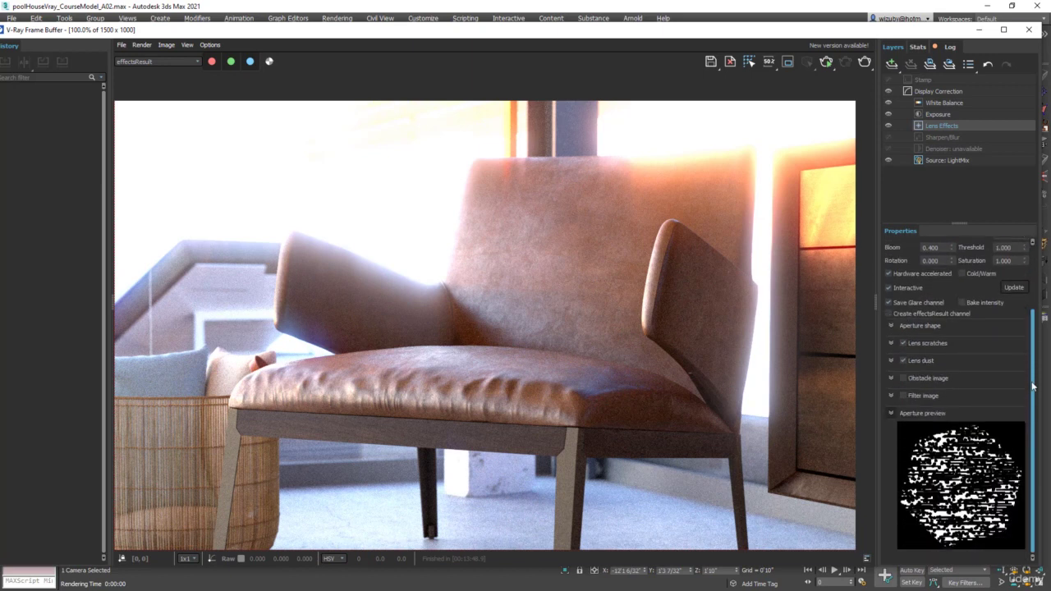
pyautogui.click(904, 361)
pyautogui.click(905, 361)
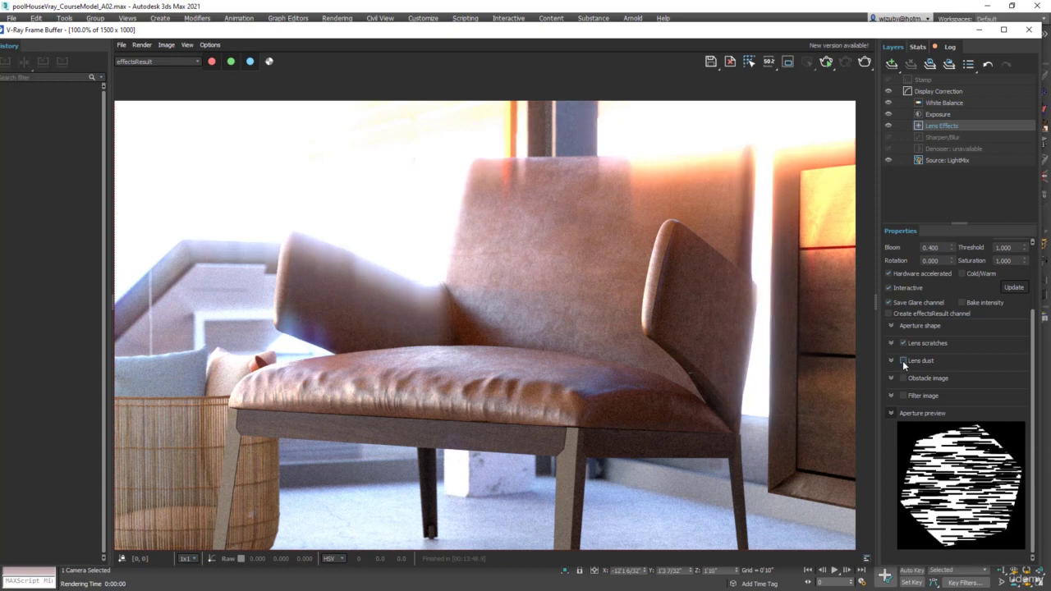
pyautogui.click(903, 344)
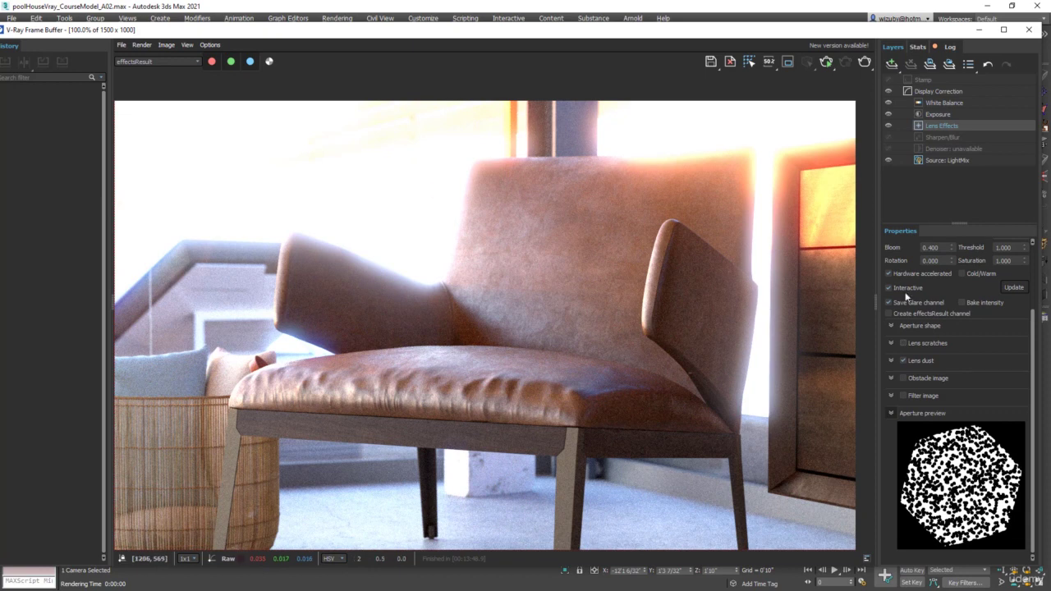
pyautogui.click(905, 360)
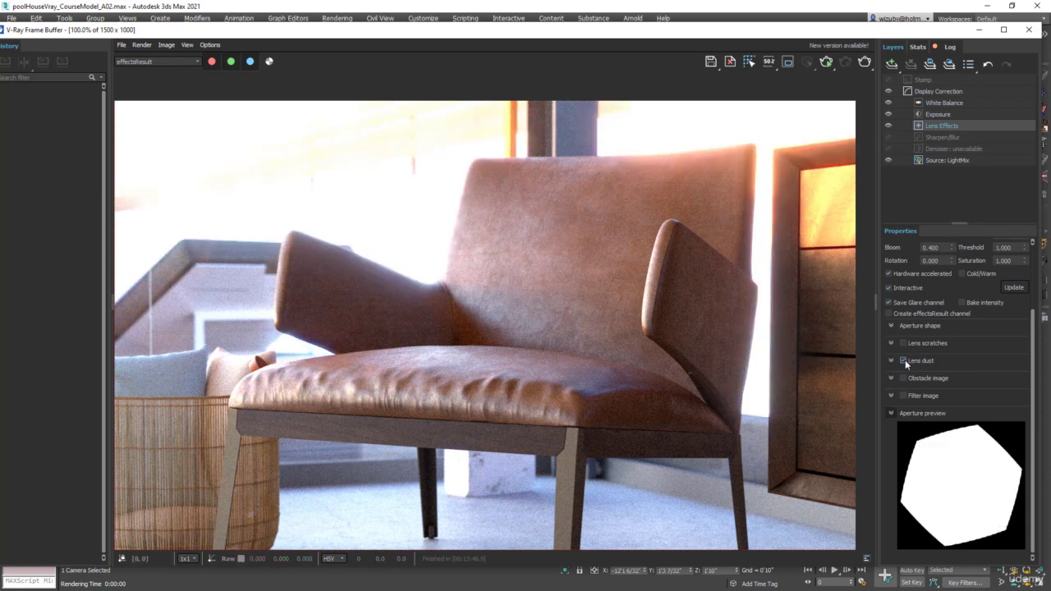
pyautogui.click(904, 360)
pyautogui.click(905, 360)
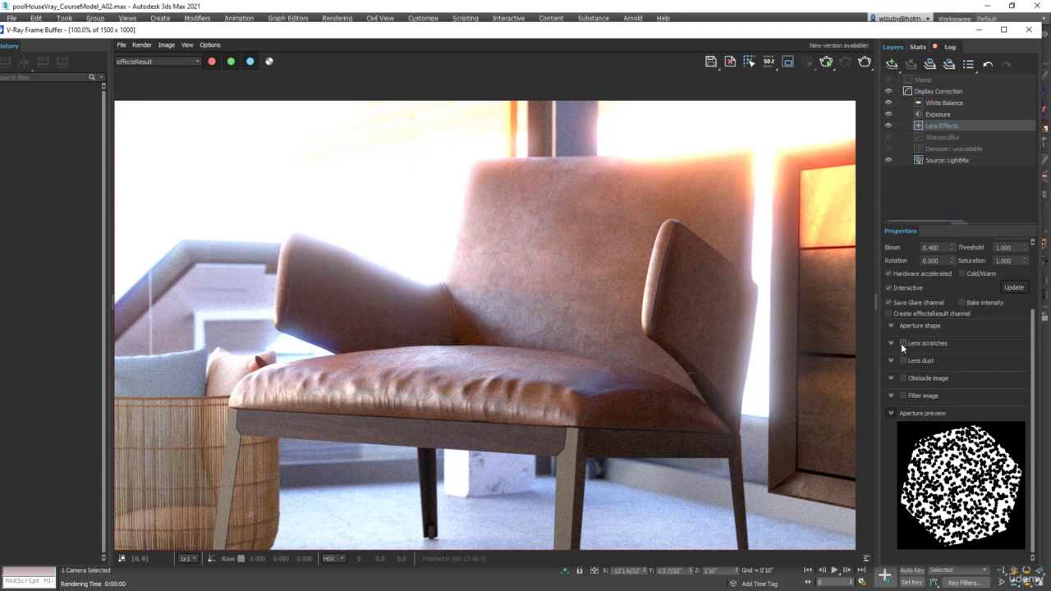
pyautogui.click(903, 344)
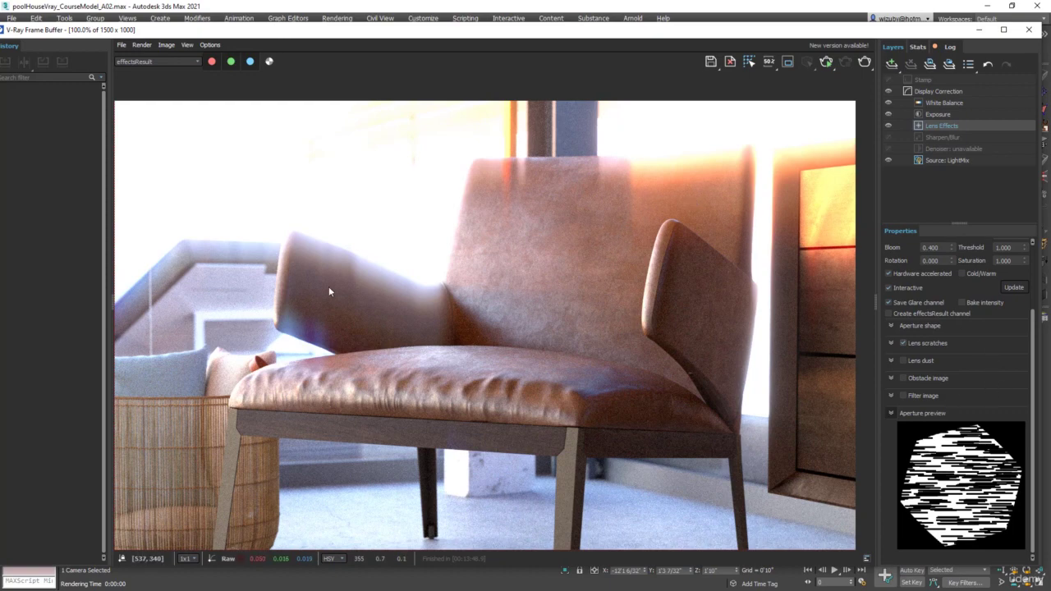
pyautogui.scroll(-1, 486, 318)
pyautogui.scroll(1, 434, 303)
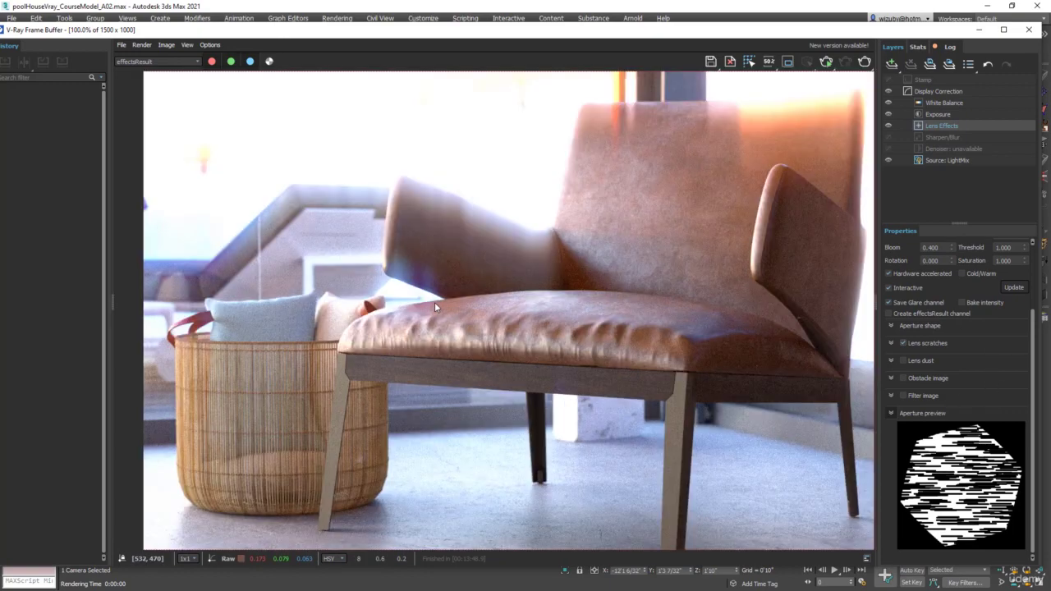
# Try 8 streaks in the lens scratches settings and settle on 2 streaks
pyautogui.click(891, 344)
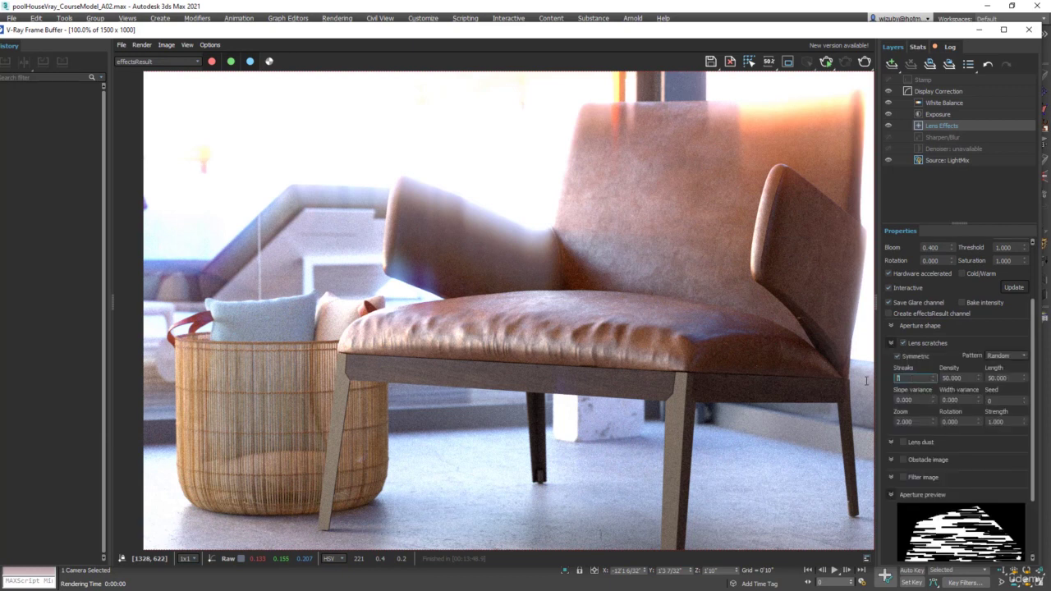
pyautogui.write('8')
pyautogui.press('Return')
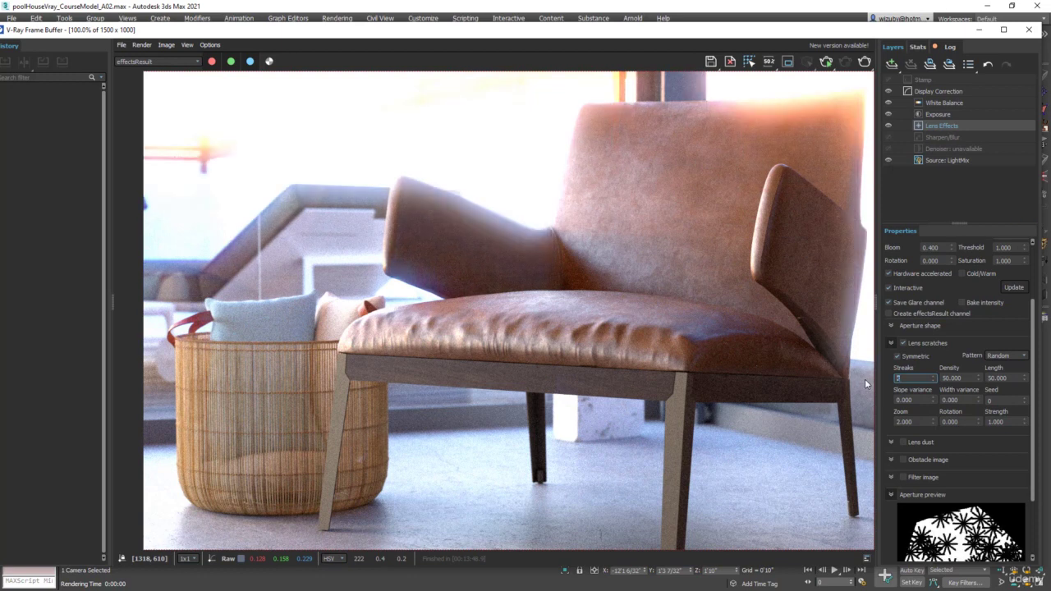
pyautogui.write('2')
pyautogui.press('Return')
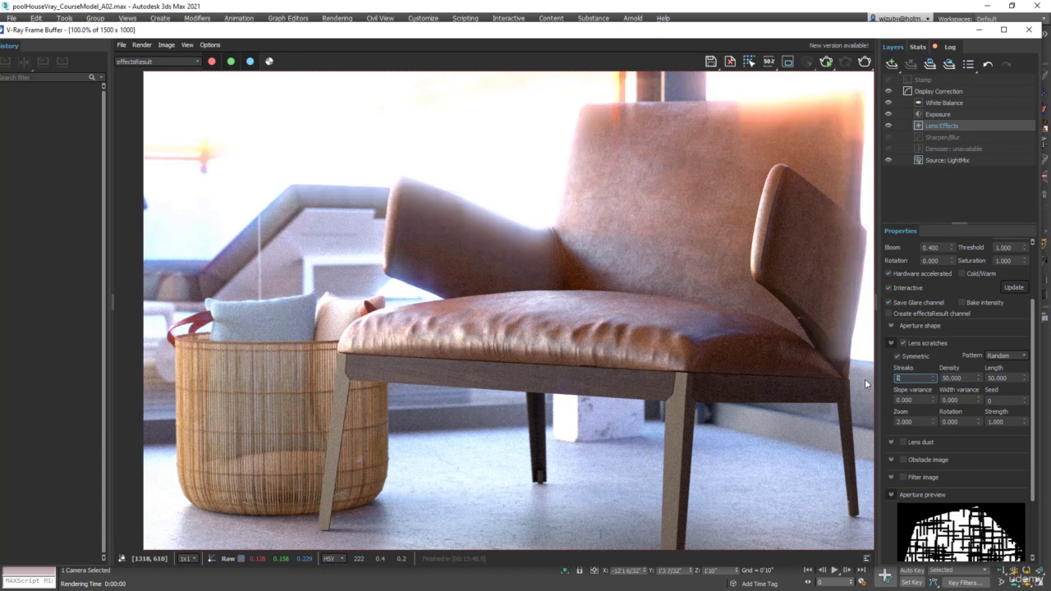
# Set the lens scratches length to 90
pyautogui.click(997, 378)
pyautogui.doubleClick(1000, 378)
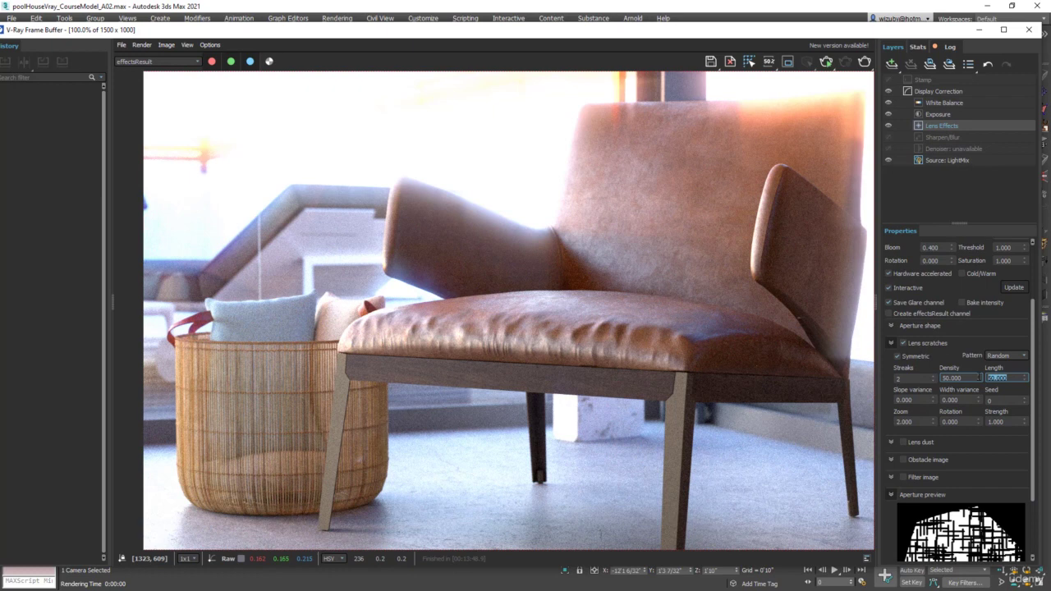
pyautogui.write('90')
pyautogui.press('Return')
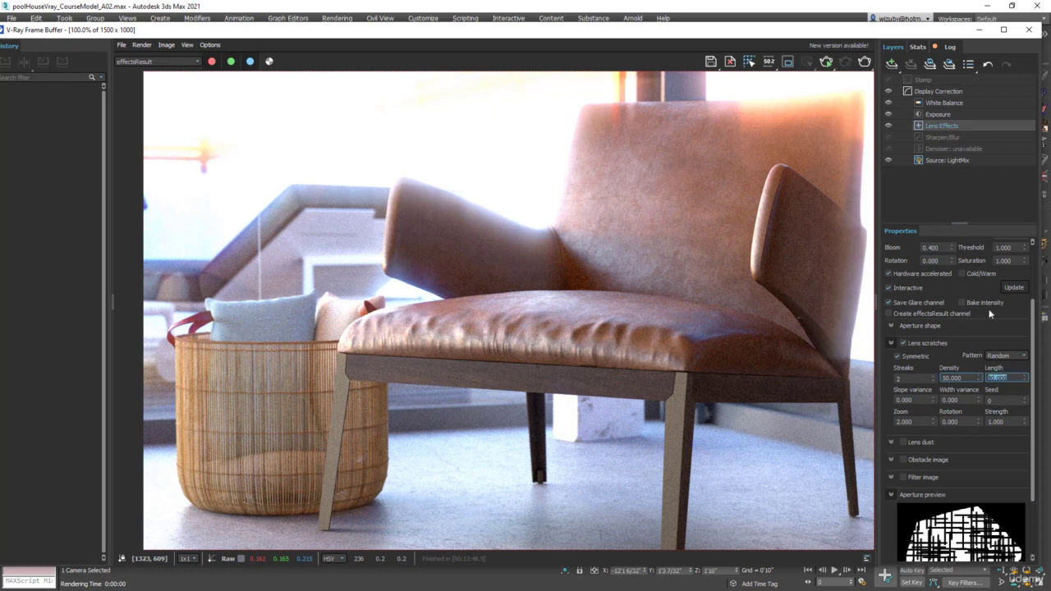
# Try a lens scratches rotation of 20, settle on 90, and check the glare around the chair and windows
pyautogui.doubleClick(957, 421)
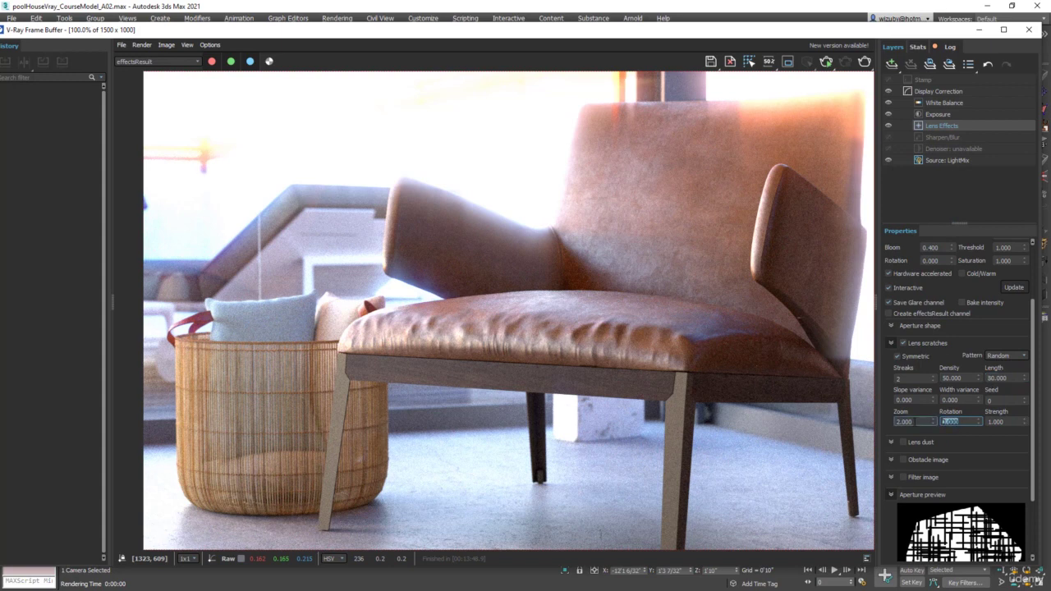
pyautogui.write('20')
pyautogui.press('Return')
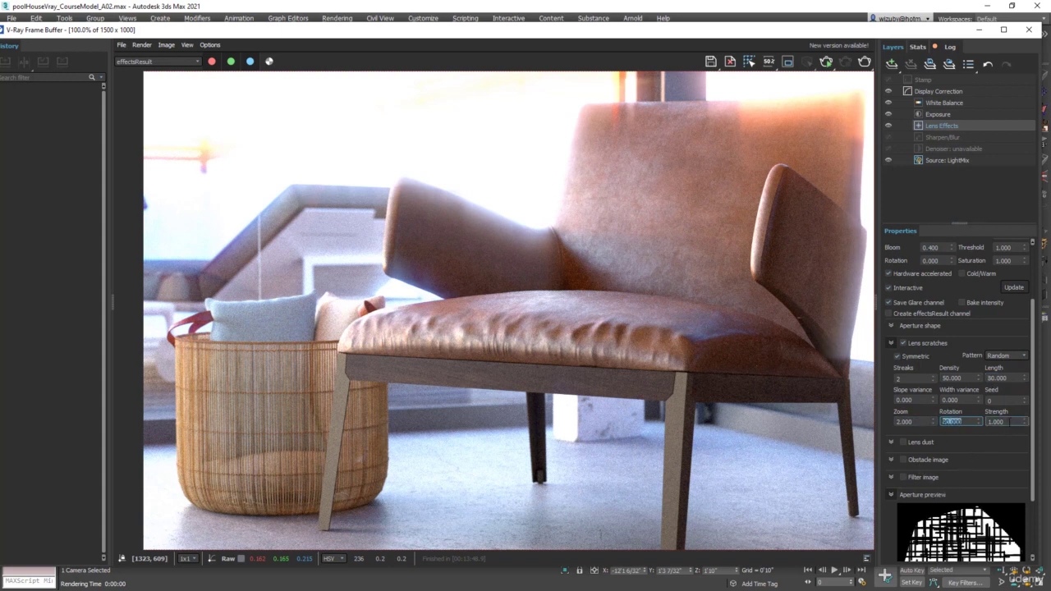
pyautogui.write('90')
pyautogui.press('Tab')
pyautogui.scroll(-1, 678, 295)
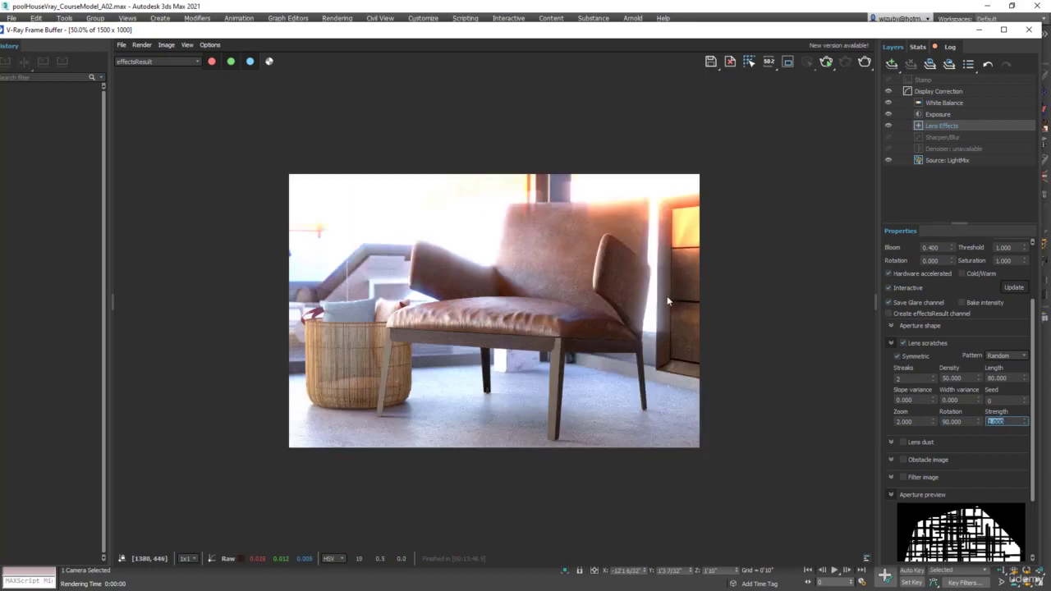
pyautogui.scroll(1, 667, 295)
pyautogui.moveTo(667, 296); pyautogui.dragTo(715, 381, button='middle')
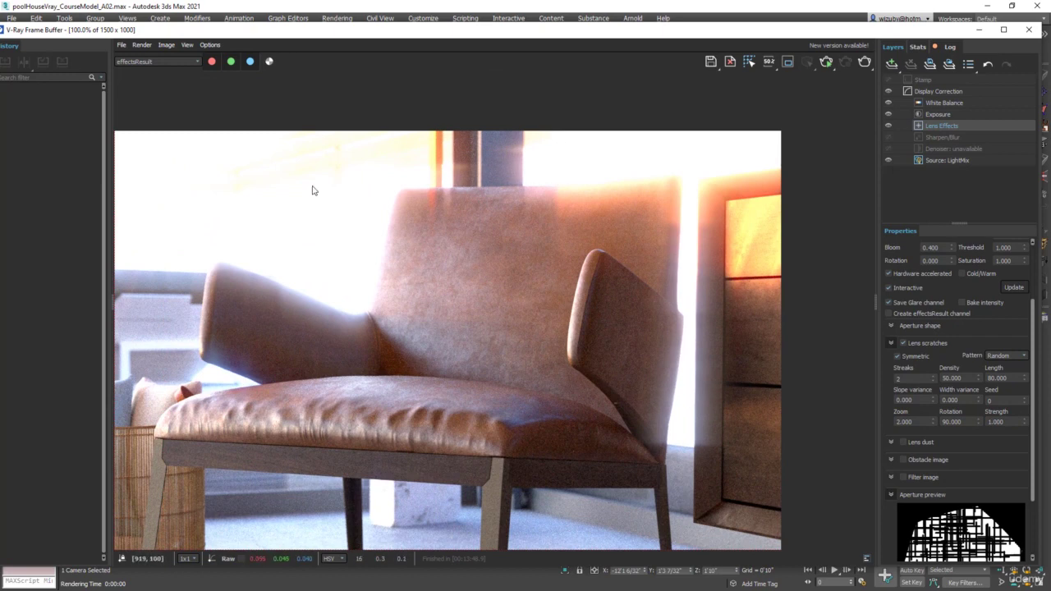
pyautogui.moveTo(312, 188); pyautogui.dragTo(416, 188, button='middle')
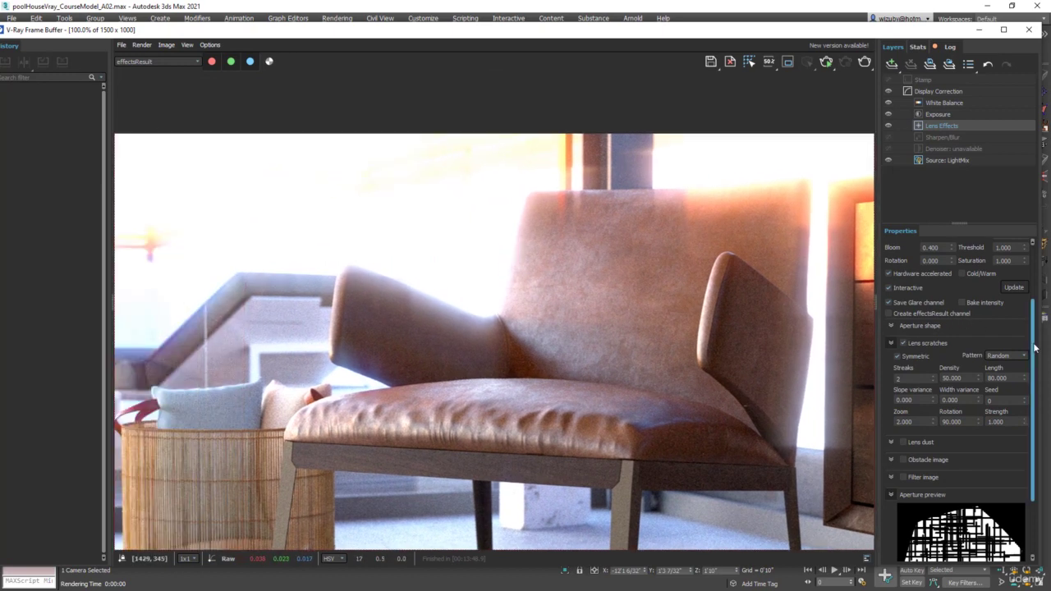
# Compare different Lens Effects bloom values, including 1 and 0.4, and settle on 1
pyautogui.moveTo(1036, 340); pyautogui.dragTo(1040, 280)
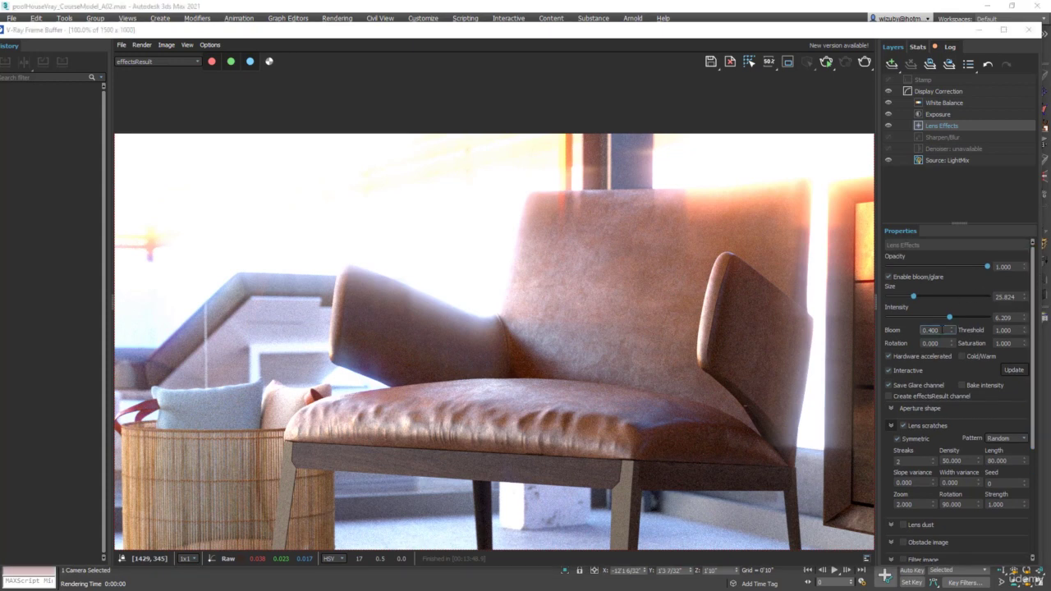
pyautogui.doubleClick(931, 330)
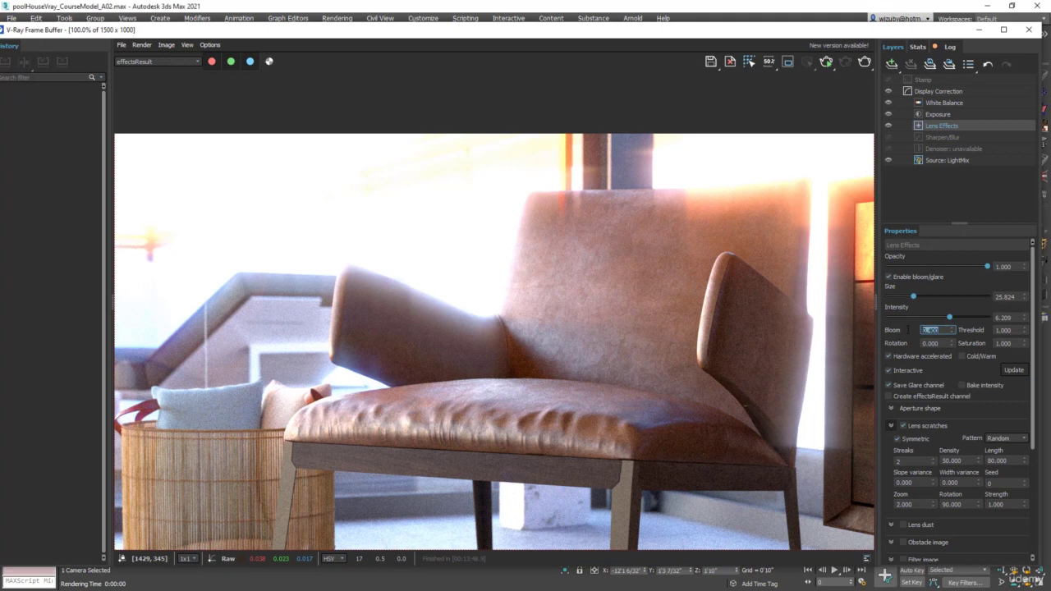
pyautogui.write('1')
pyautogui.press('Return')
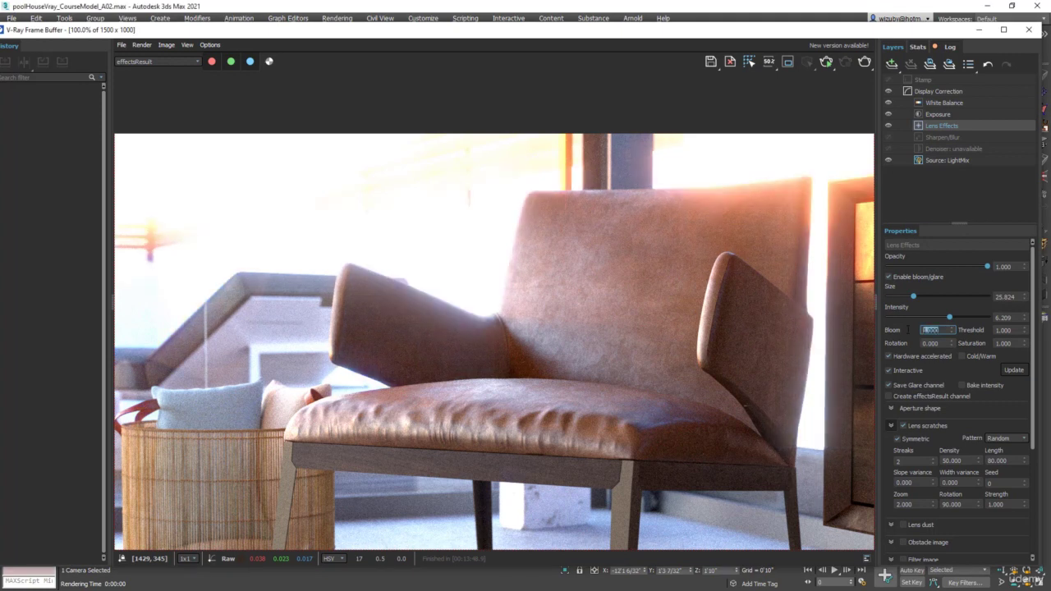
pyautogui.write('.4')
pyautogui.press('Return')
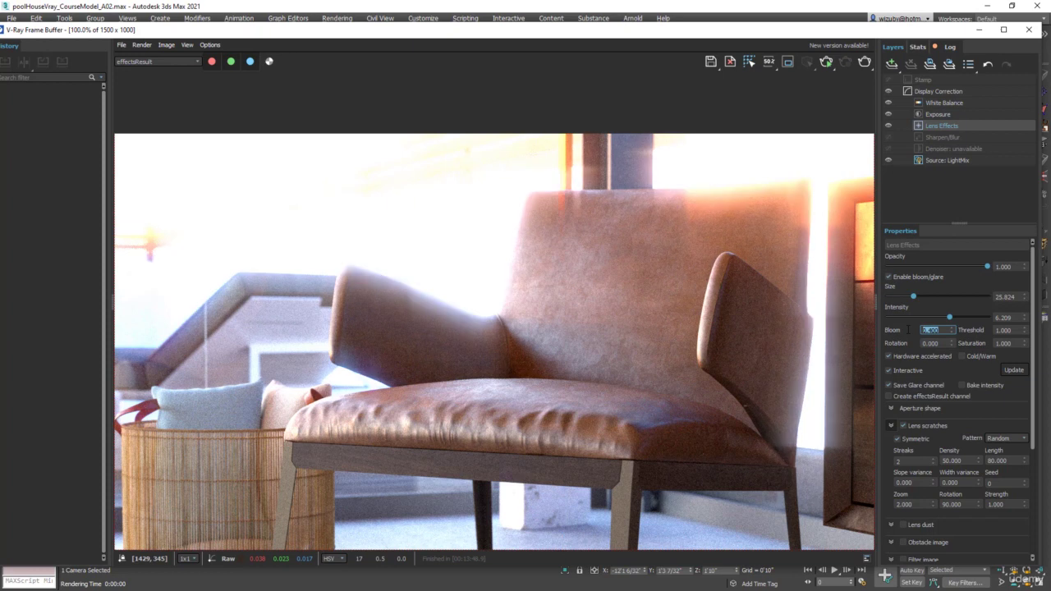
pyautogui.write('.1')
pyautogui.press('Return')
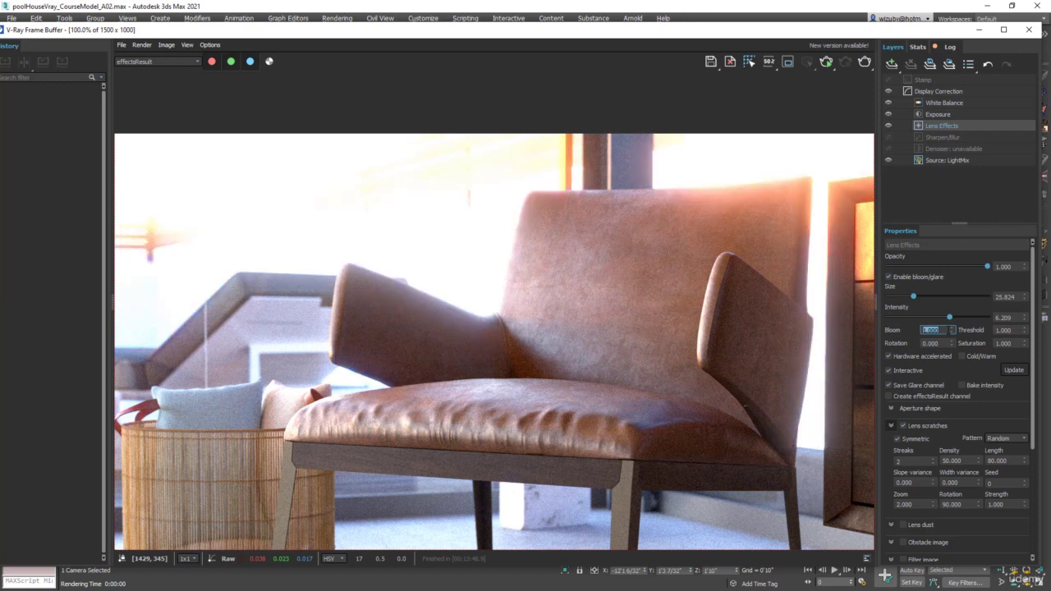
# Try a bloom/glare rotation of 90 and set it back to 0
pyautogui.doubleClick(940, 343)
pyautogui.write('90')
pyautogui.press('Return')
pyautogui.write('0')
pyautogui.press('Return')
# Test bloom/glare thresholds of 0.5, 0.2 and 5, comparing the render with Lens Effects toggled, and settle on a threshold of 2
pyautogui.doubleClick(1006, 330)
pyautogui.write('.5')
pyautogui.press('Return')
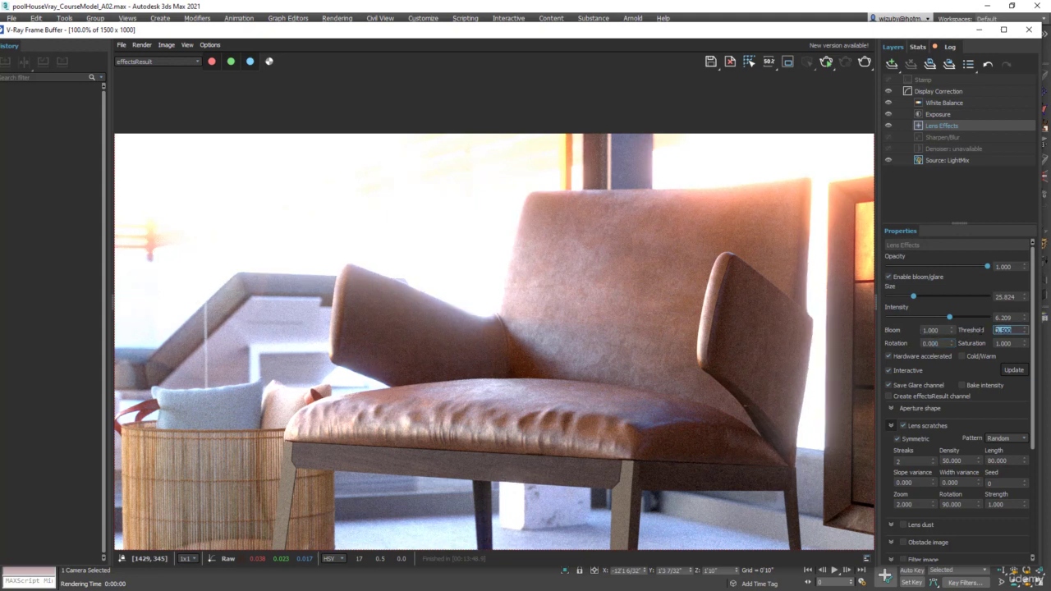
pyautogui.write('.2')
pyautogui.press('Return')
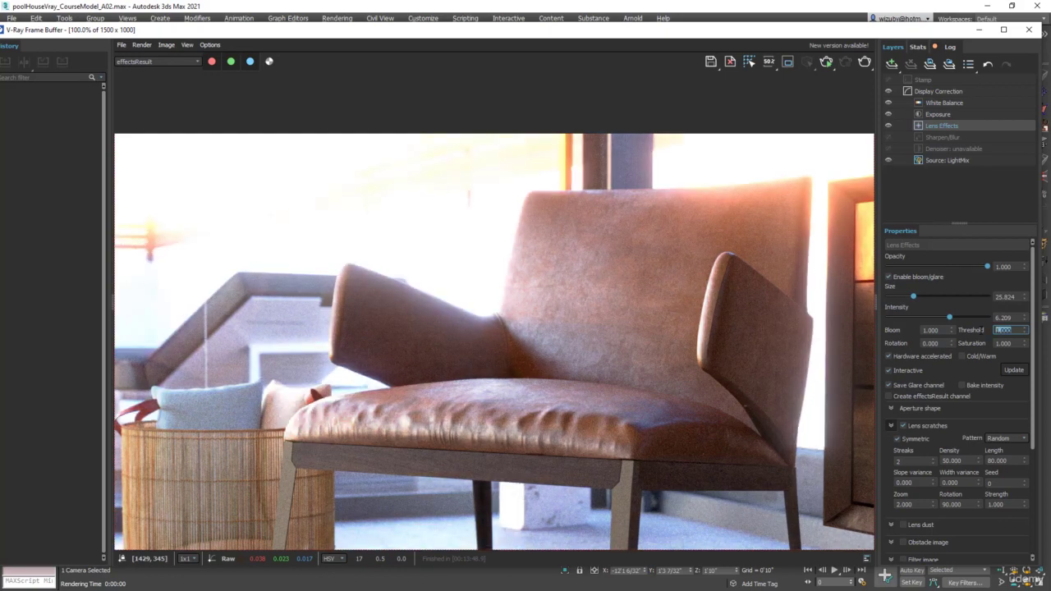
pyautogui.write('5')
pyautogui.press('Return')
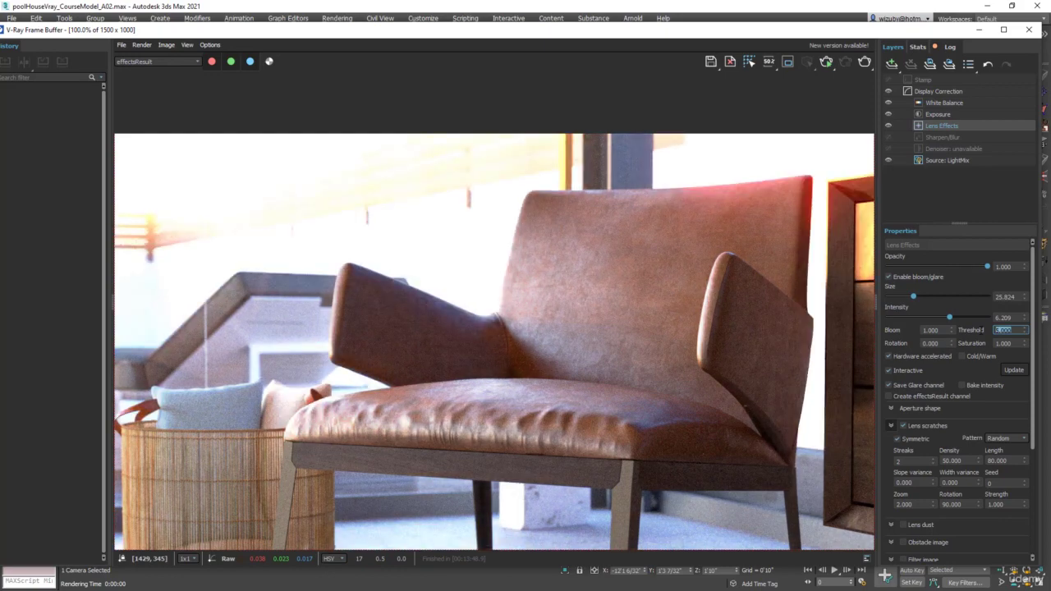
pyautogui.scroll(-1, 582, 269)
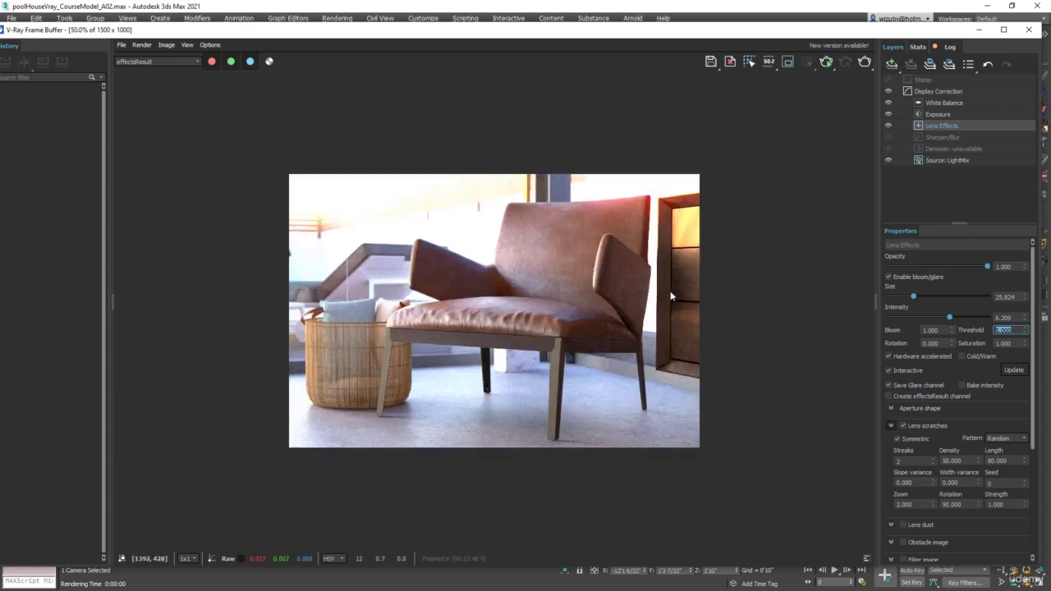
pyautogui.click(889, 125)
pyautogui.click(888, 125)
pyautogui.click(887, 126)
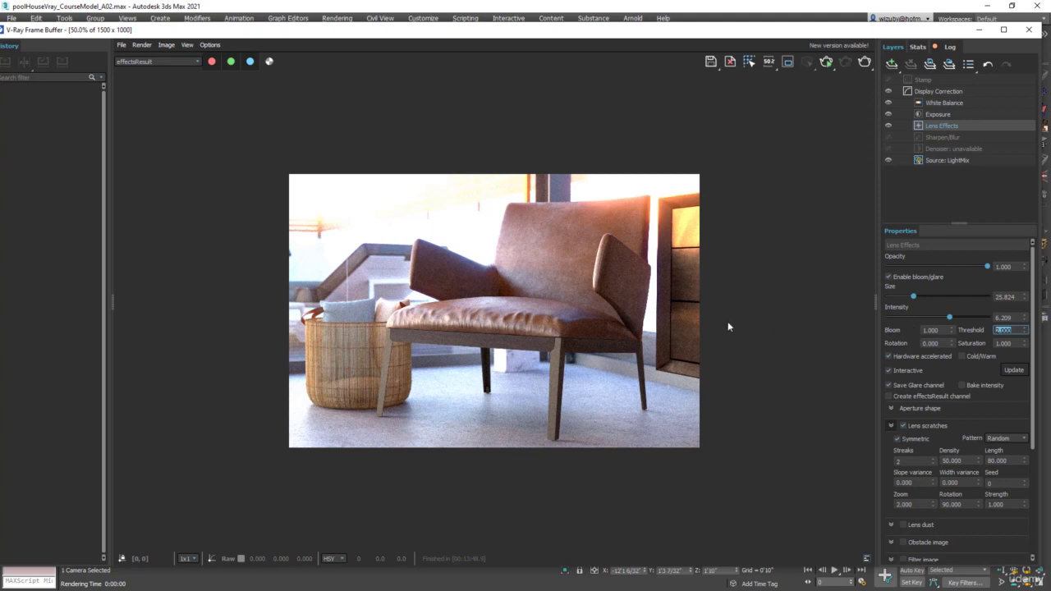
pyautogui.doubleClick(655, 269)
pyautogui.doubleClick(715, 200)
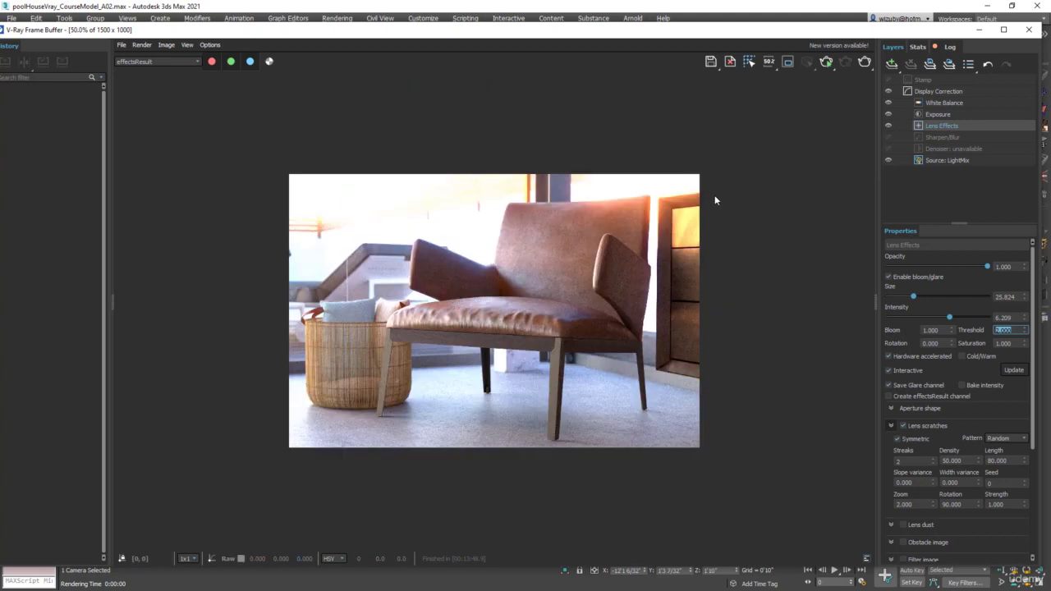
# Compare the render with the Lens Effects layer repeatedly disabled and enabled, leaving it enabled
pyautogui.click(889, 127)
pyautogui.click(889, 125)
pyautogui.click(889, 125)
pyautogui.click(888, 126)
pyautogui.click(889, 126)
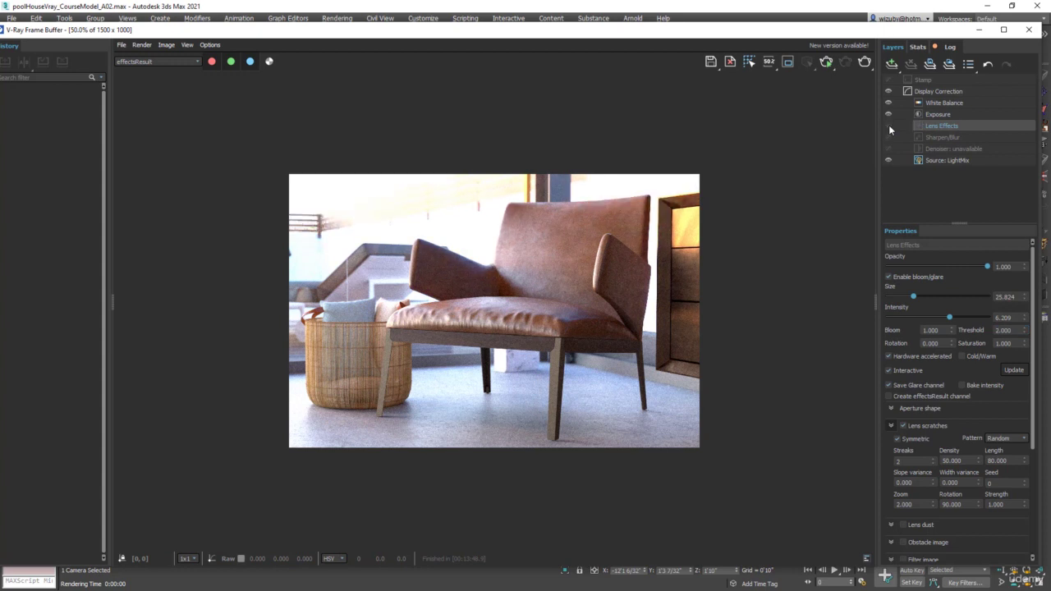
pyautogui.click(889, 126)
pyautogui.click(889, 126)
pyautogui.click(888, 126)
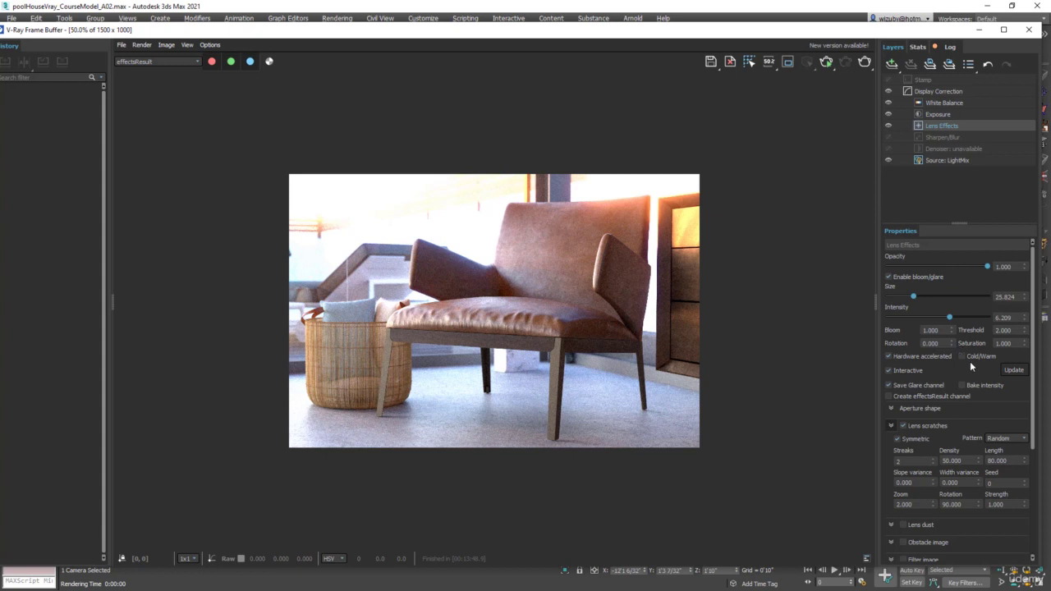
# Try bloom values of 0.4 and 0.6 together with a reduced glare intensity of about 2.637
pyautogui.moveTo(942, 331); pyautogui.dragTo(918, 329)
pyautogui.write('.4')
pyautogui.press('Return')
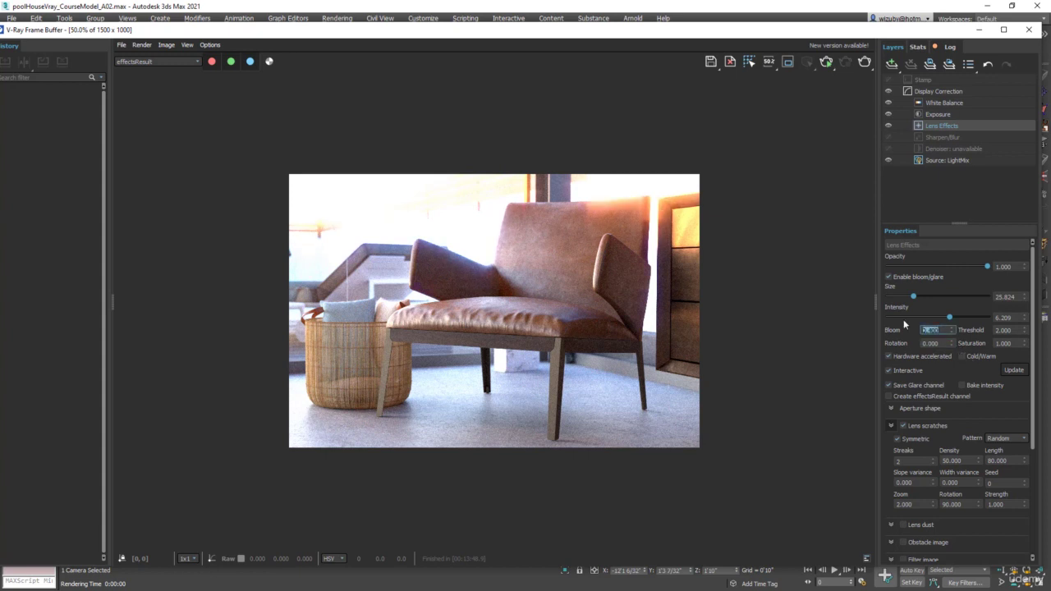
pyautogui.write('.6')
pyautogui.press('Return')
pyautogui.moveTo(942, 318); pyautogui.dragTo(914, 316)
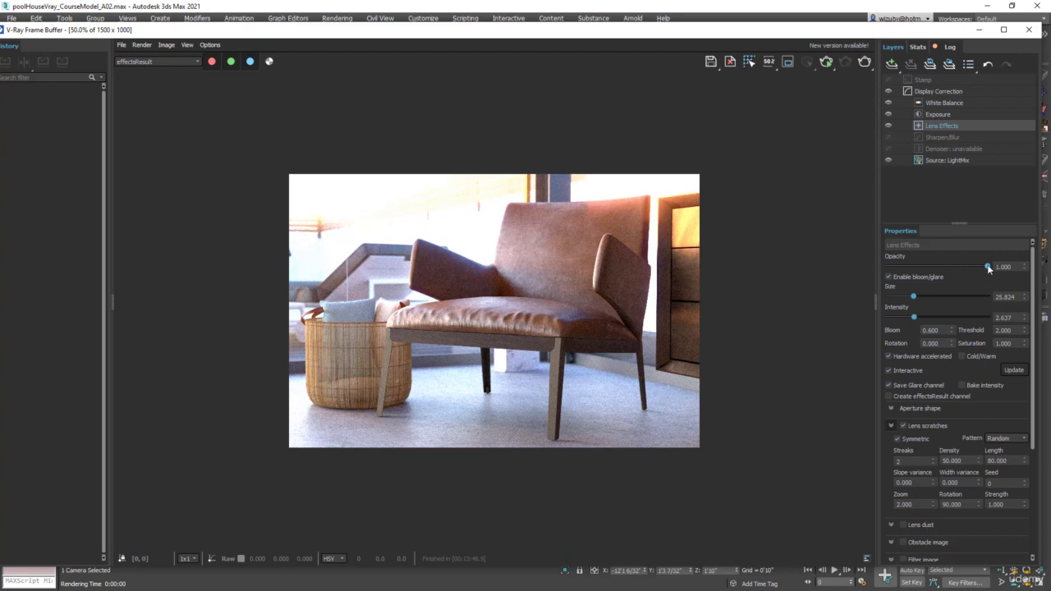
# Keep the Lens Effects opacity at 1 and set bloom to 1 and intensity to about 5.165
pyautogui.moveTo(988, 267)
pyautogui.mouseDown()
pyautogui.moveTo(868, 265)
pyautogui.moveTo(1001, 263)
pyautogui.mouseUp()
pyautogui.doubleClick(930, 330)
pyautogui.click(940, 318)
# Review the aperture shape settings, collapse the lens scratches settings, and inspect the glare around the chair backrest up close
pyautogui.click(893, 424)
pyautogui.click(892, 409)
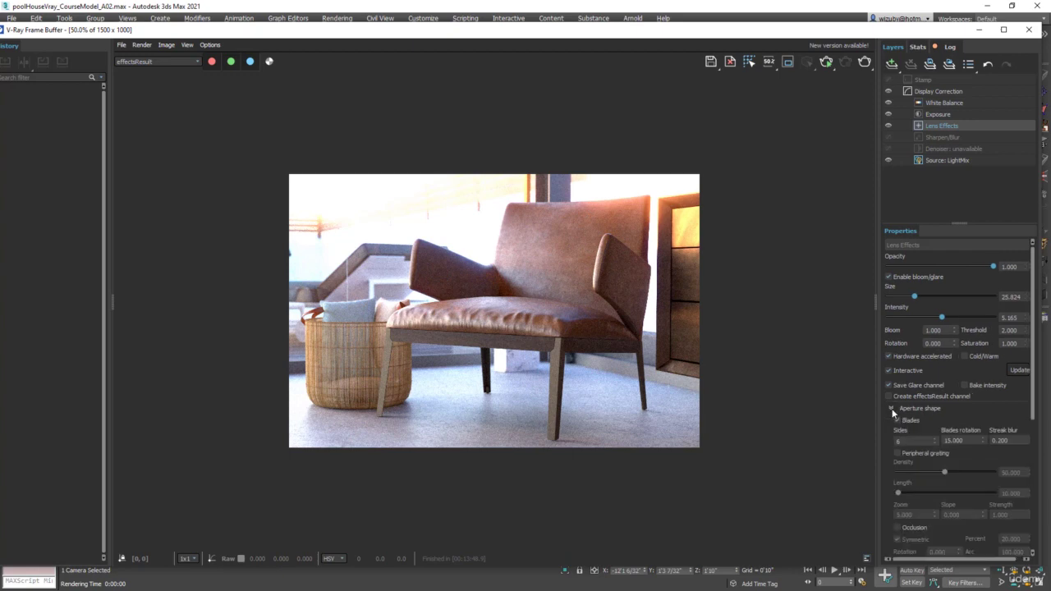
pyautogui.click(892, 409)
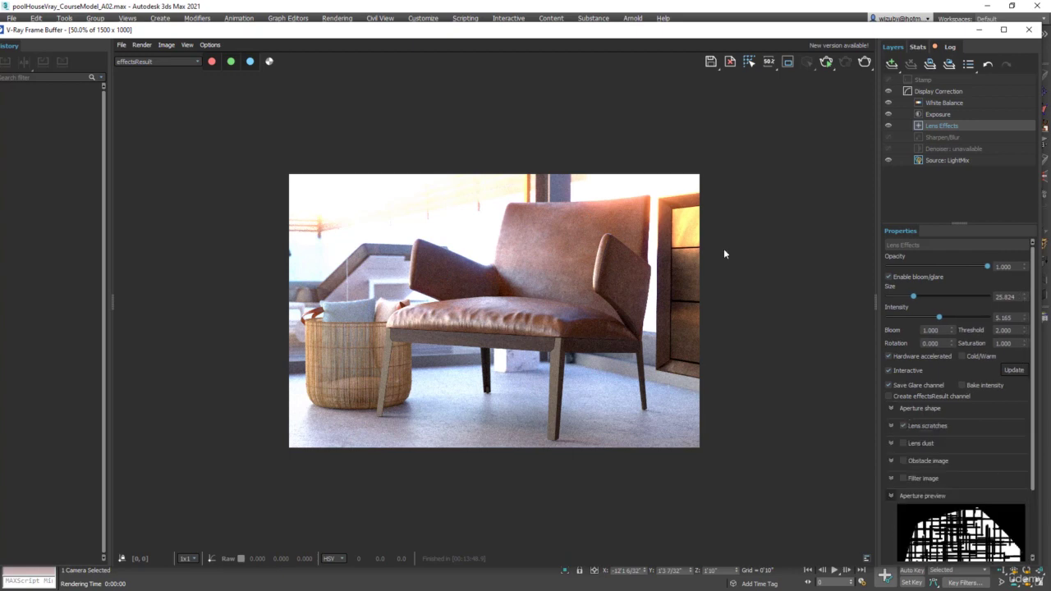
pyautogui.scroll(2, 480, 207)
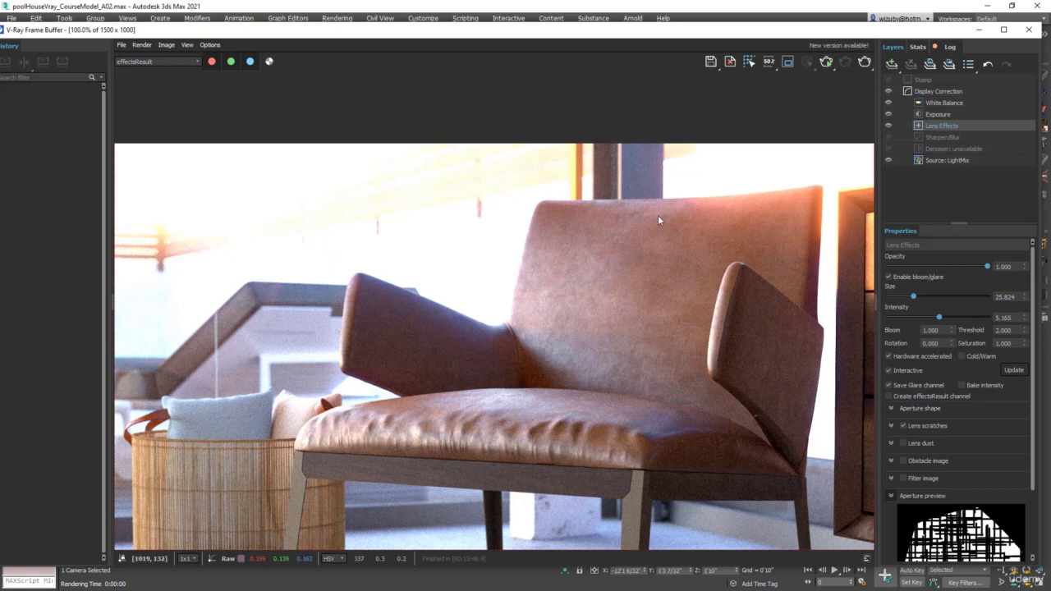
pyautogui.scroll(-1, 759, 222)
pyautogui.scroll(1, 758, 222)
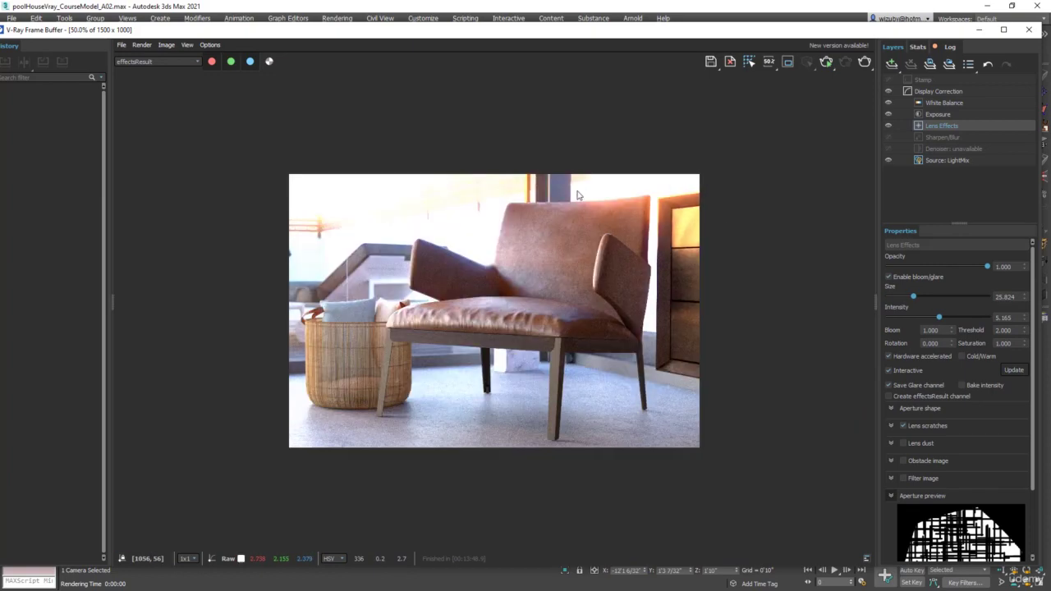
pyautogui.scroll(-1, 576, 215)
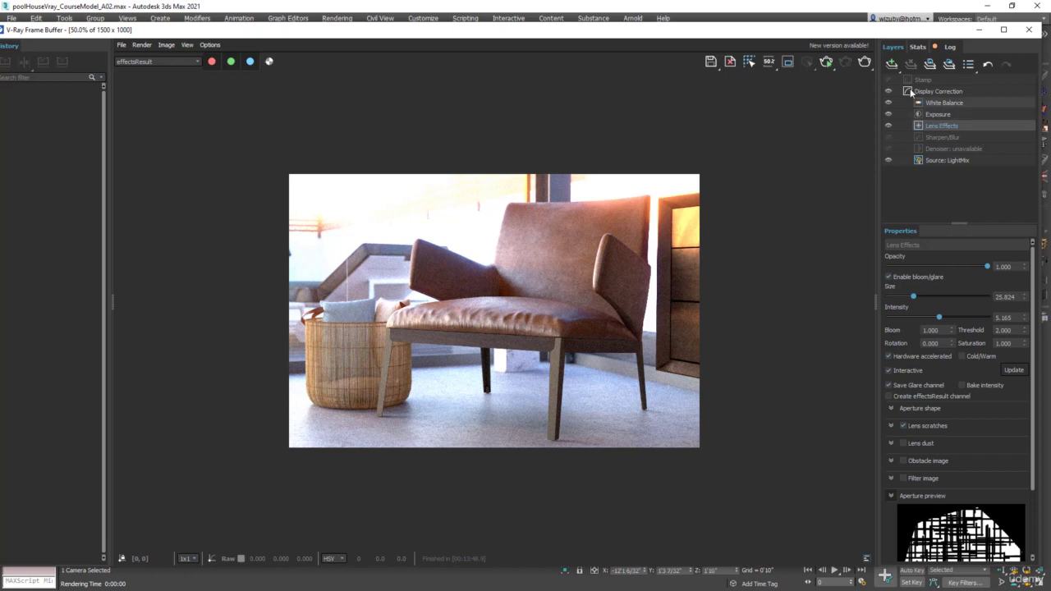
# Add a Filmic tonemap layer with a linear strength of about 0.346 and a shoulder strength of about 0.382
pyautogui.click(892, 65)
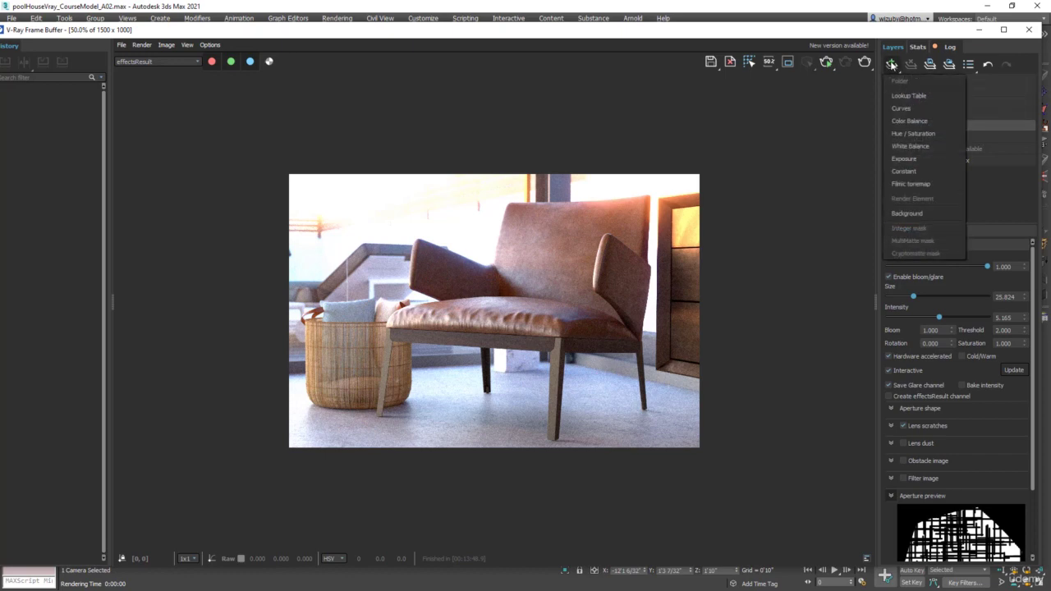
pyautogui.click(930, 183)
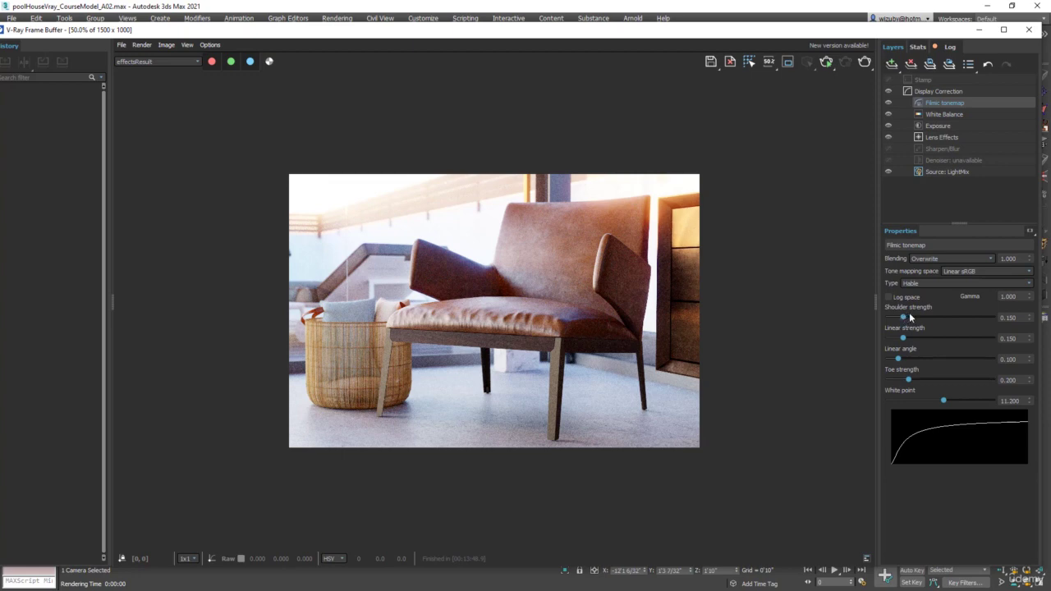
pyautogui.moveTo(904, 339)
pyautogui.mouseDown()
pyautogui.moveTo(981, 340)
pyautogui.moveTo(904, 338)
pyautogui.moveTo(955, 336)
pyautogui.moveTo(956, 346)
pyautogui.moveTo(924, 338)
pyautogui.mouseUp()
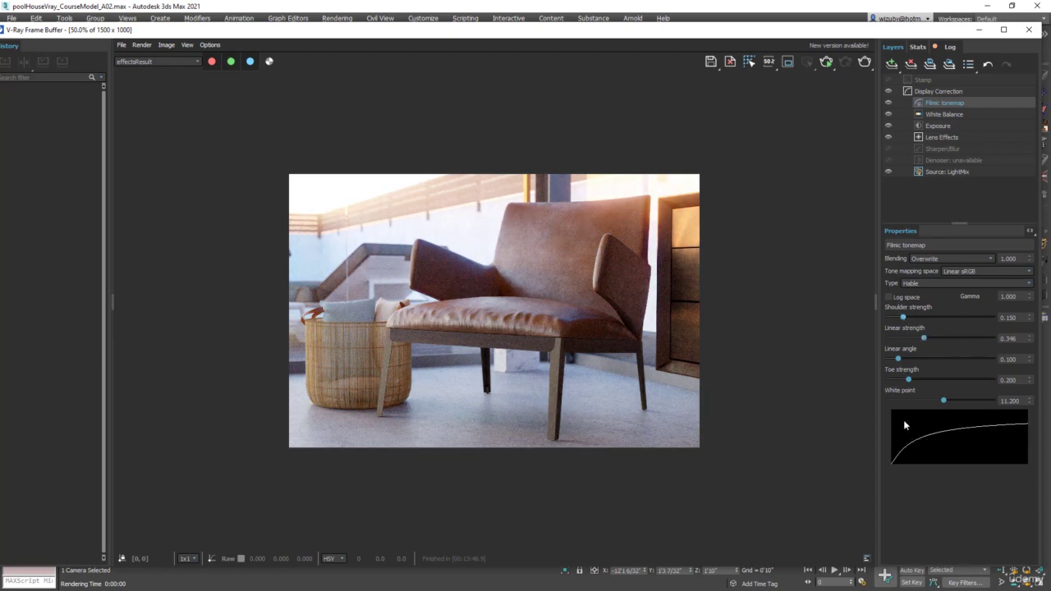
pyautogui.moveTo(903, 318); pyautogui.dragTo(929, 329)
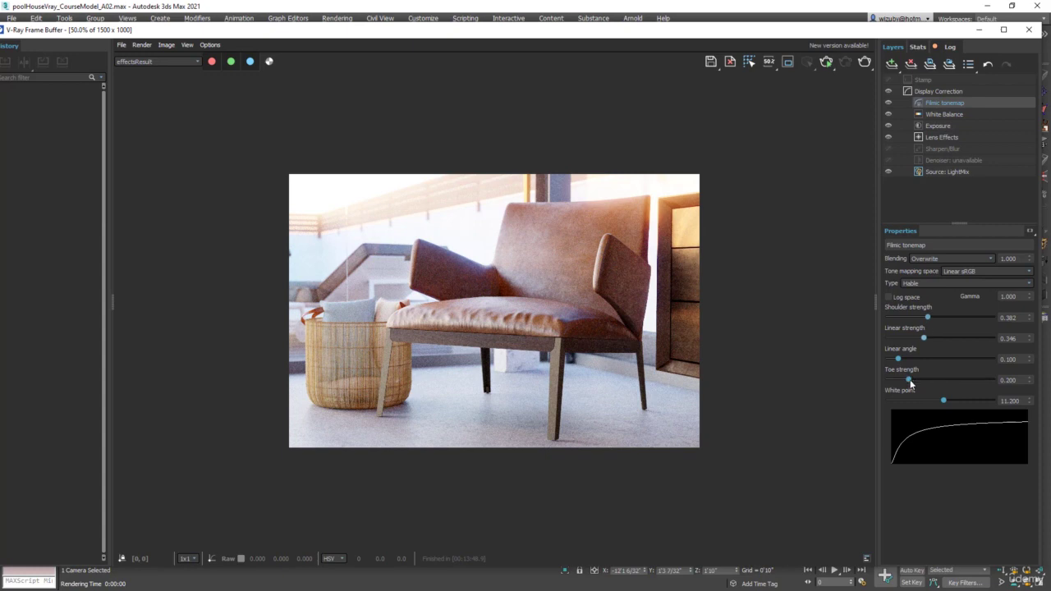
# Adjust the filmic tonemap to a toe strength of about 0.356, white point of about 7.764 and linear angle of about 0.141
pyautogui.moveTo(910, 383); pyautogui.dragTo(972, 401)
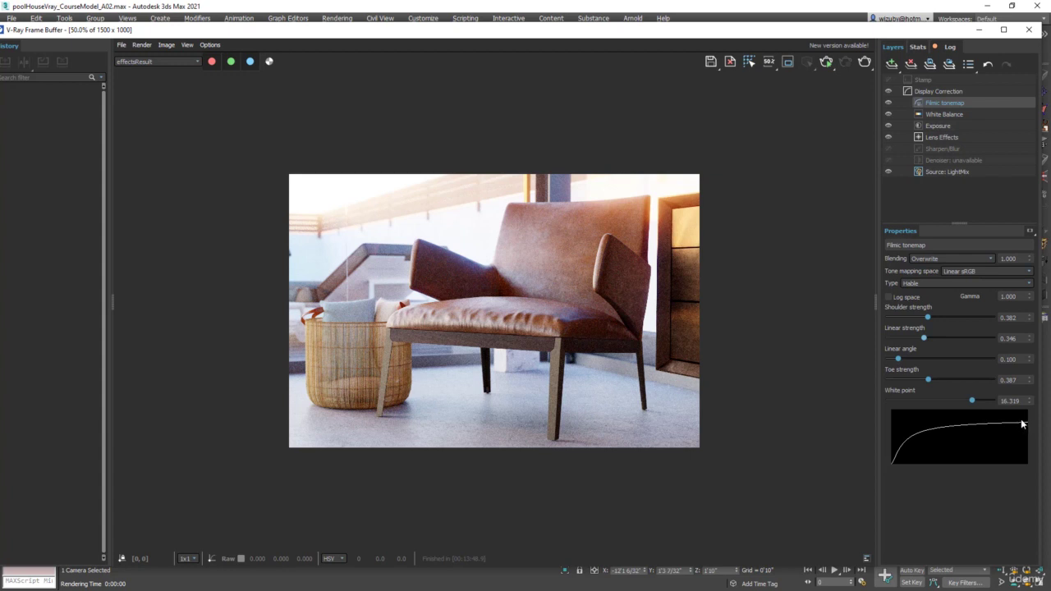
pyautogui.moveTo(959, 399); pyautogui.dragTo(870, 393)
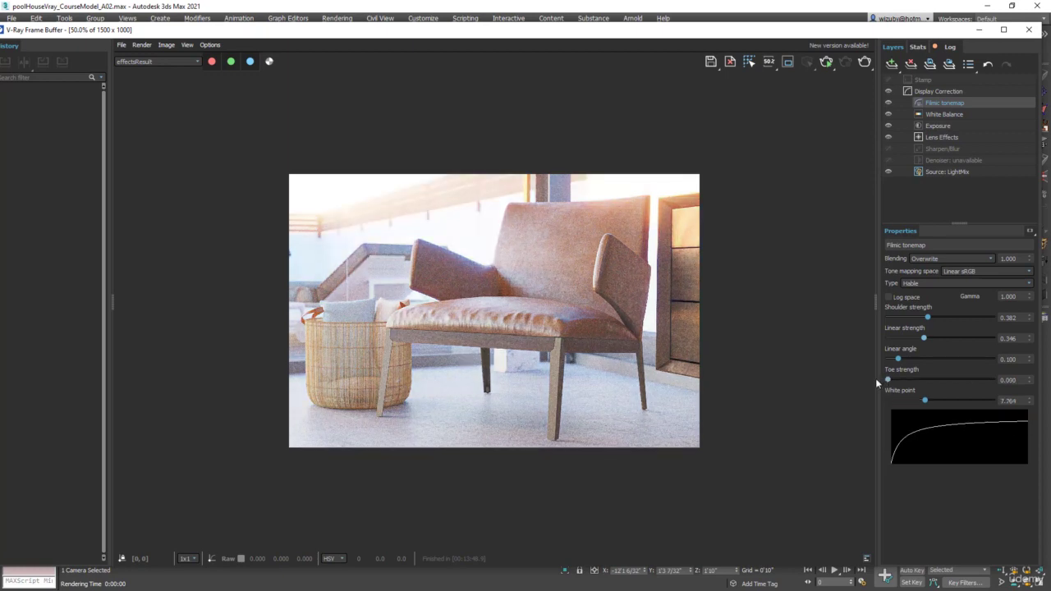
pyautogui.moveTo(875, 378); pyautogui.dragTo(925, 382)
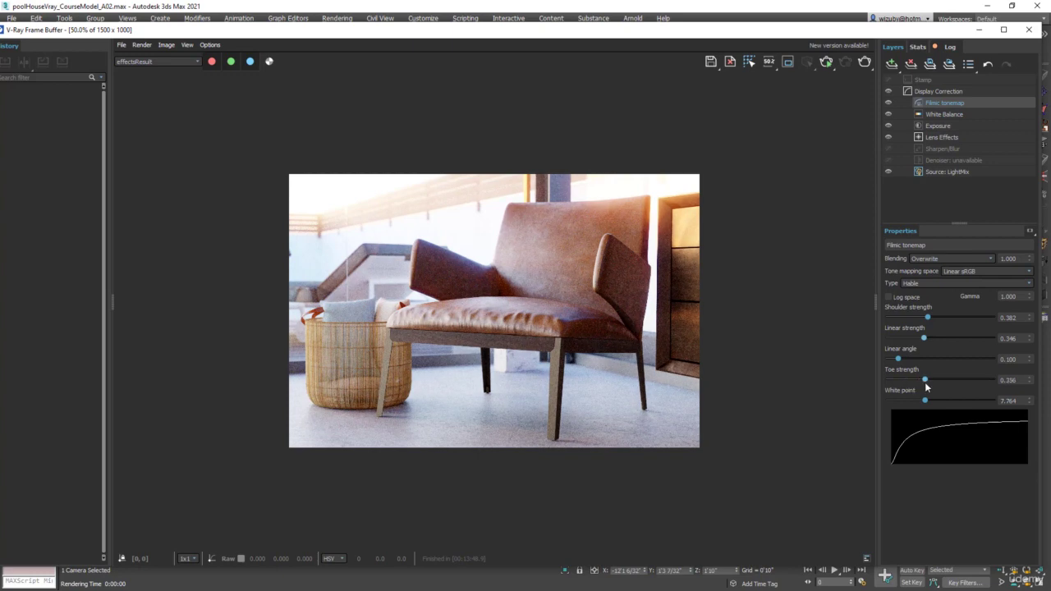
pyautogui.moveTo(918, 362)
pyautogui.mouseDown()
pyautogui.moveTo(948, 364)
pyautogui.moveTo(903, 365)
pyautogui.mouseUp()
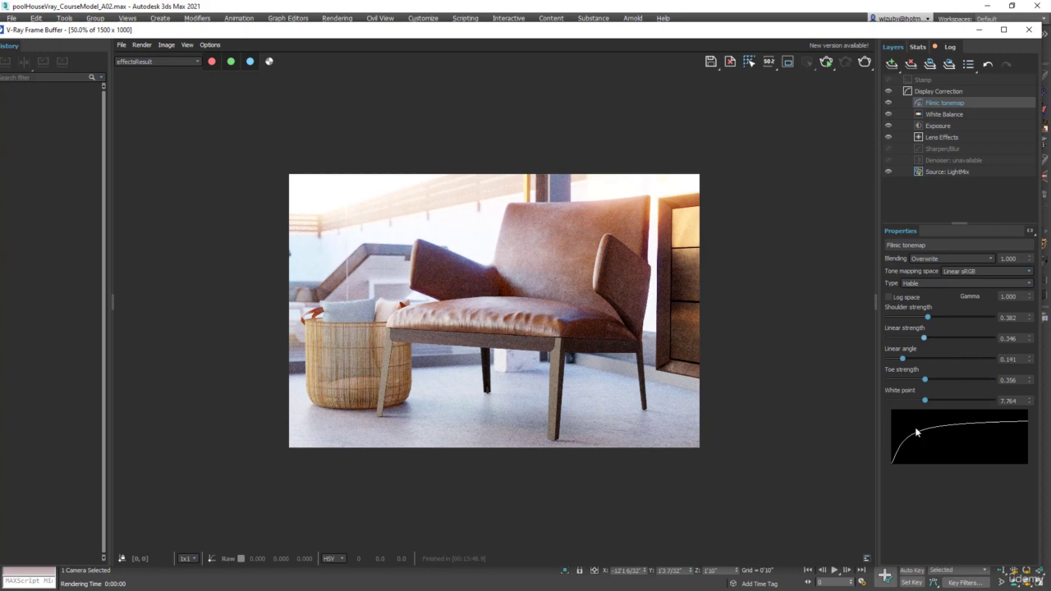
# Raise the filmic tonemap's shoulder strength to about 0.602, checking the chair's leather and legs up close
pyautogui.moveTo(929, 318)
pyautogui.mouseDown()
pyautogui.moveTo(903, 320)
pyautogui.moveTo(965, 320)
pyautogui.moveTo(933, 320)
pyautogui.mouseUp()
pyautogui.scroll(2, 525, 441)
pyautogui.scroll(-1, 526, 441)
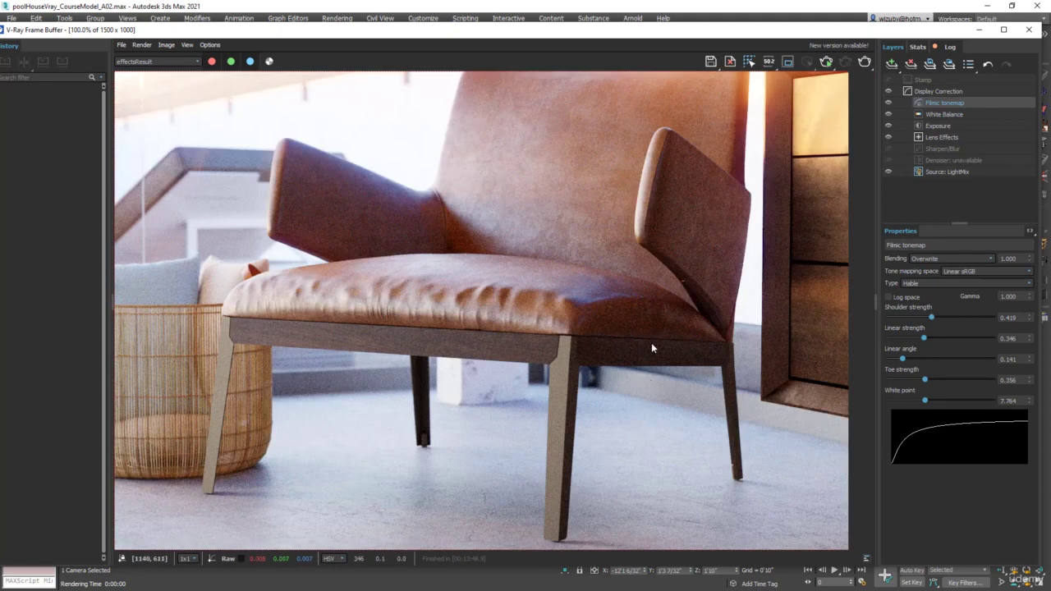
pyautogui.scroll(-1, 652, 345)
pyautogui.moveTo(932, 317)
pyautogui.mouseDown()
pyautogui.moveTo(862, 320)
pyautogui.moveTo(984, 317)
pyautogui.moveTo(940, 311)
pyautogui.moveTo(951, 311)
pyautogui.mouseUp()
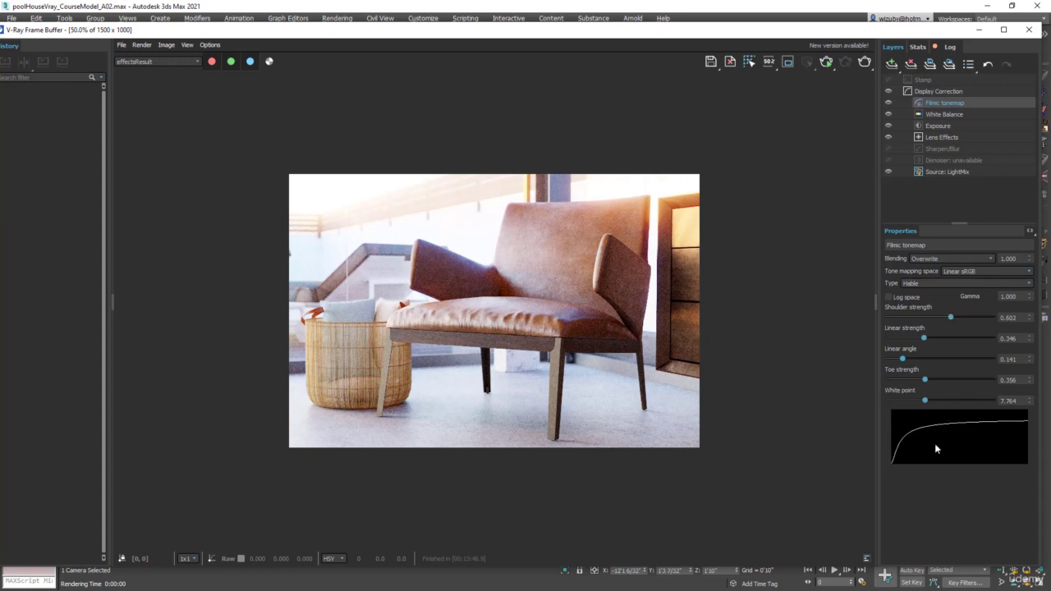
# Inspect the tonemapped chair's leather and legs up close, and compare the render with and without the Lens Effects layer
pyautogui.scroll(2, 530, 377)
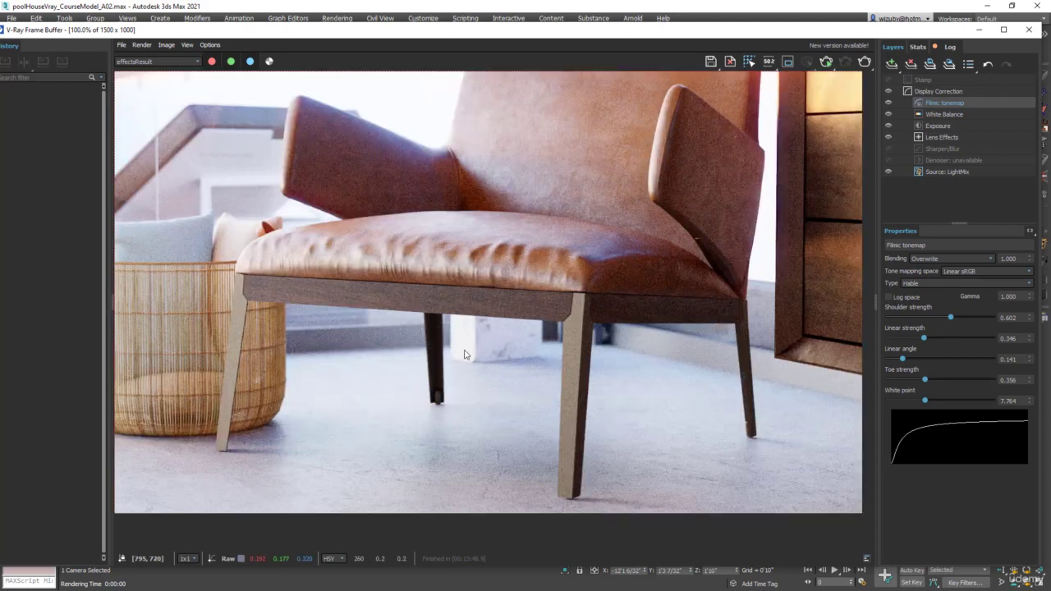
pyautogui.moveTo(451, 246); pyautogui.dragTo(523, 379, button='middle')
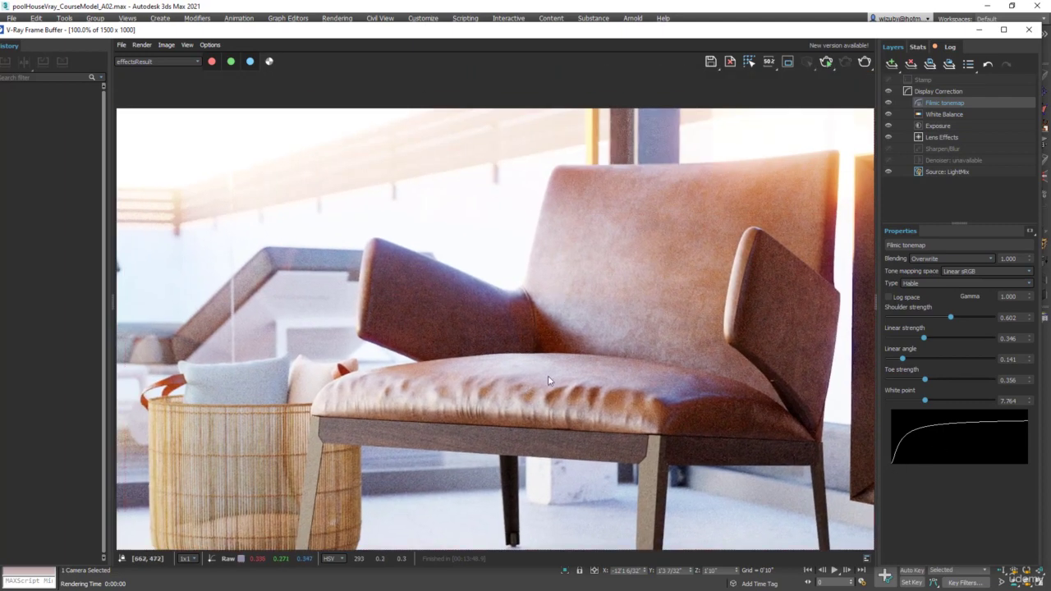
pyautogui.scroll(-2, 610, 355)
pyautogui.scroll(2, 609, 355)
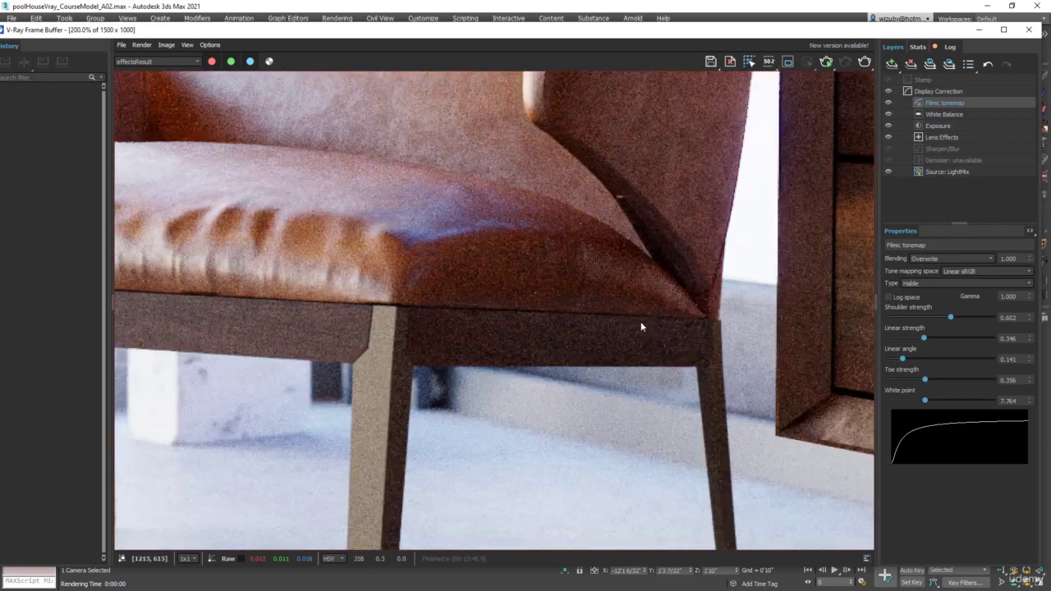
pyautogui.scroll(-2, 667, 326)
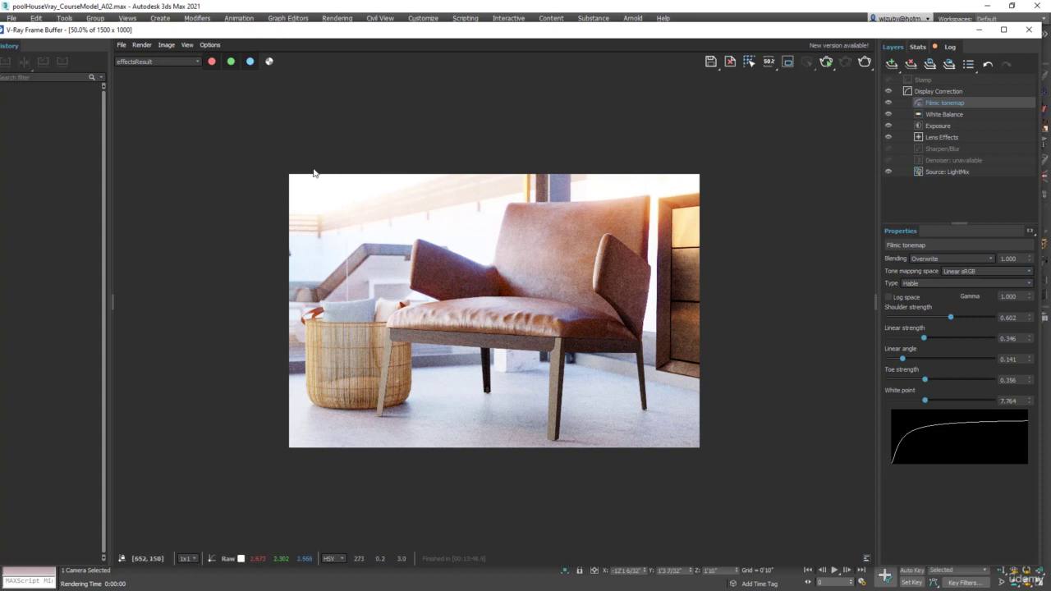
pyautogui.click(888, 137)
pyautogui.click(889, 138)
pyautogui.click(889, 137)
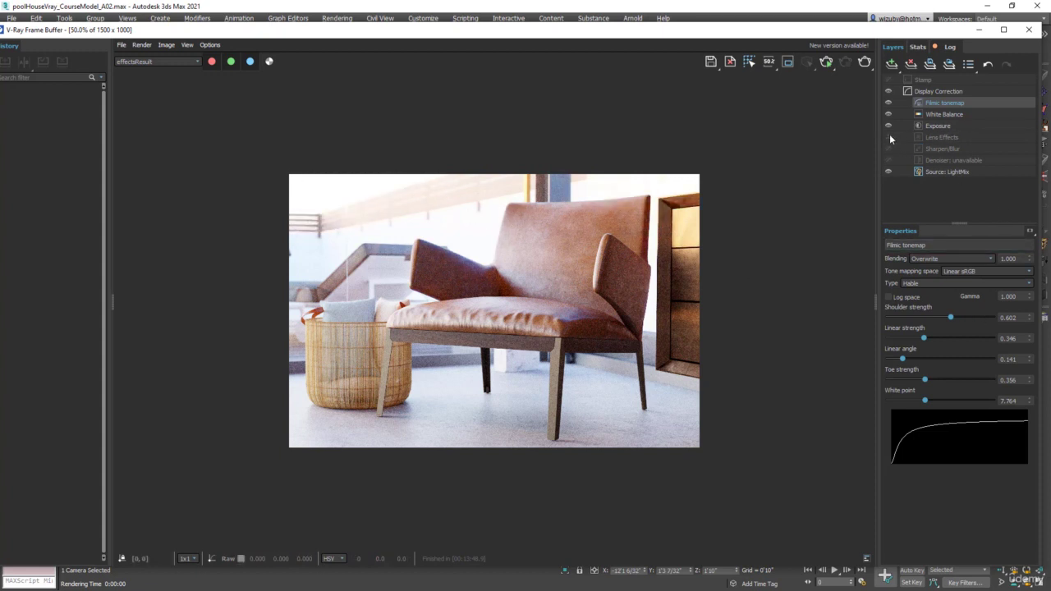
pyautogui.click(889, 137)
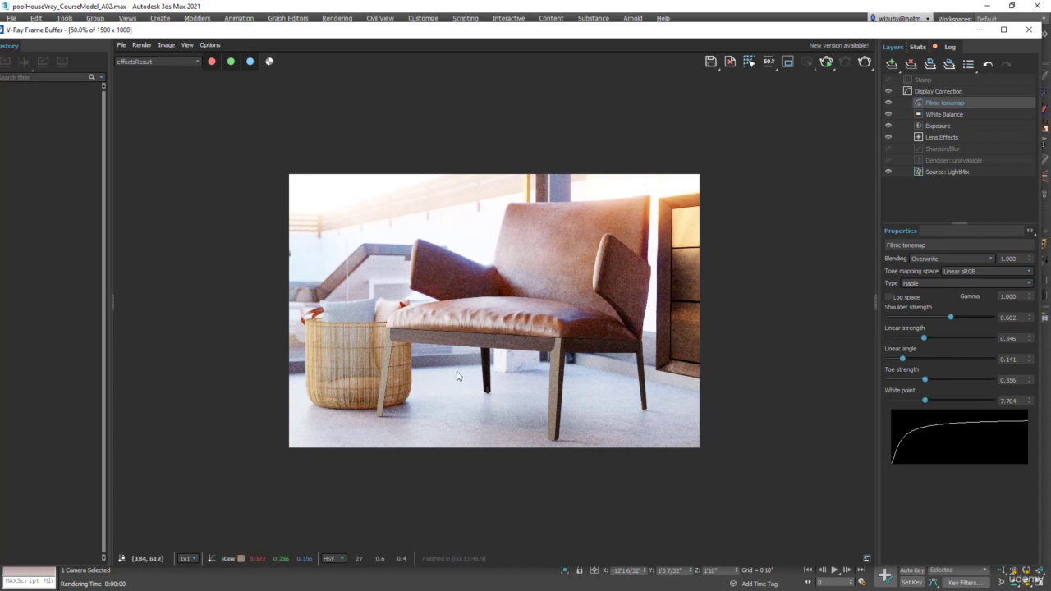
pyautogui.doubleClick(591, 292)
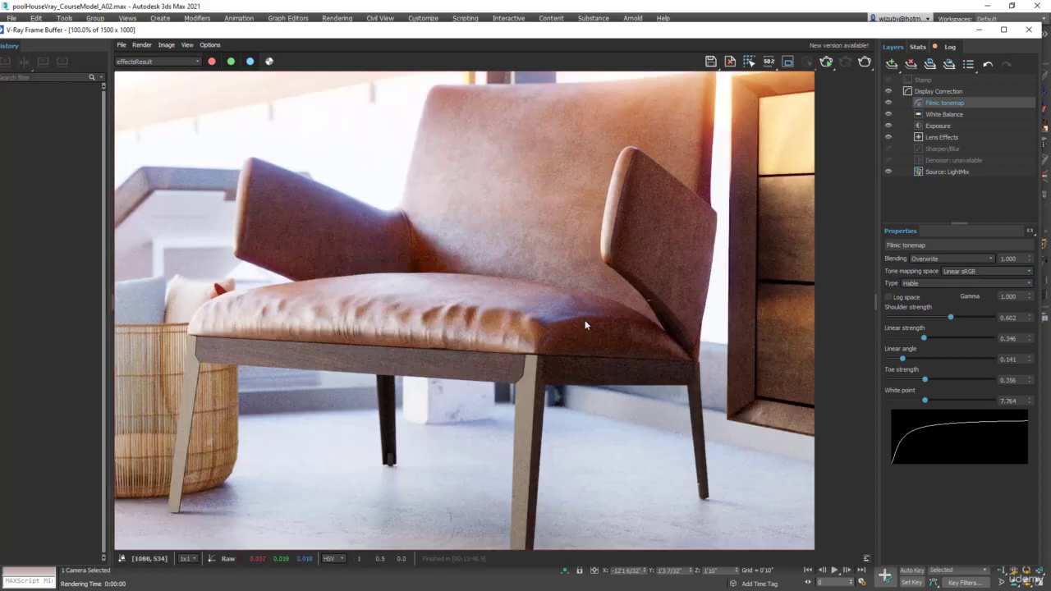
pyautogui.doubleClick(585, 321)
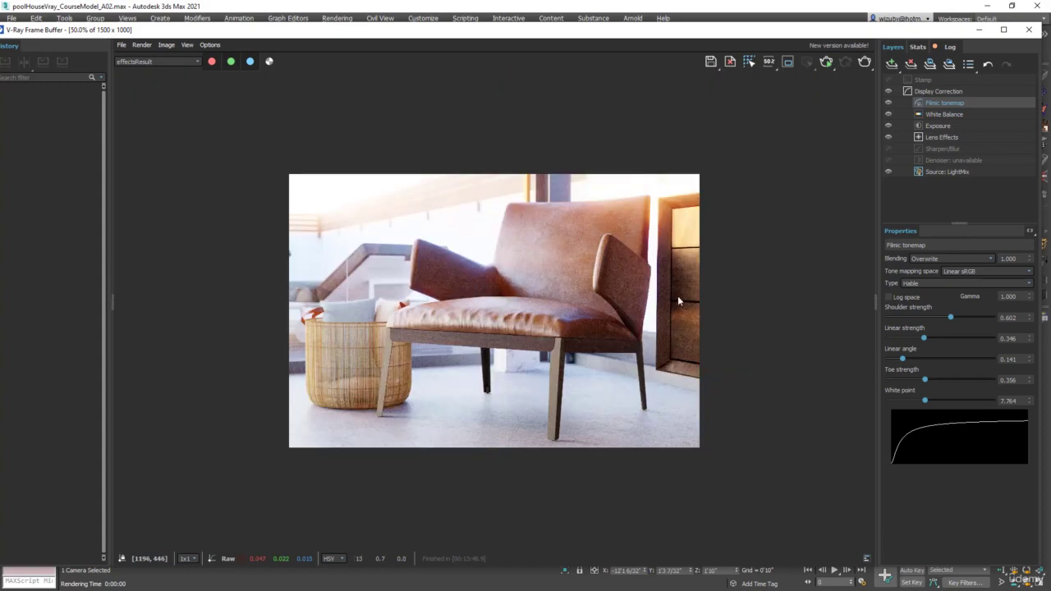
# Raise the white balance temperature to about 7361, and add a Curves layer with a master curve point in the lower midtones near 0.4
pyautogui.click(970, 113)
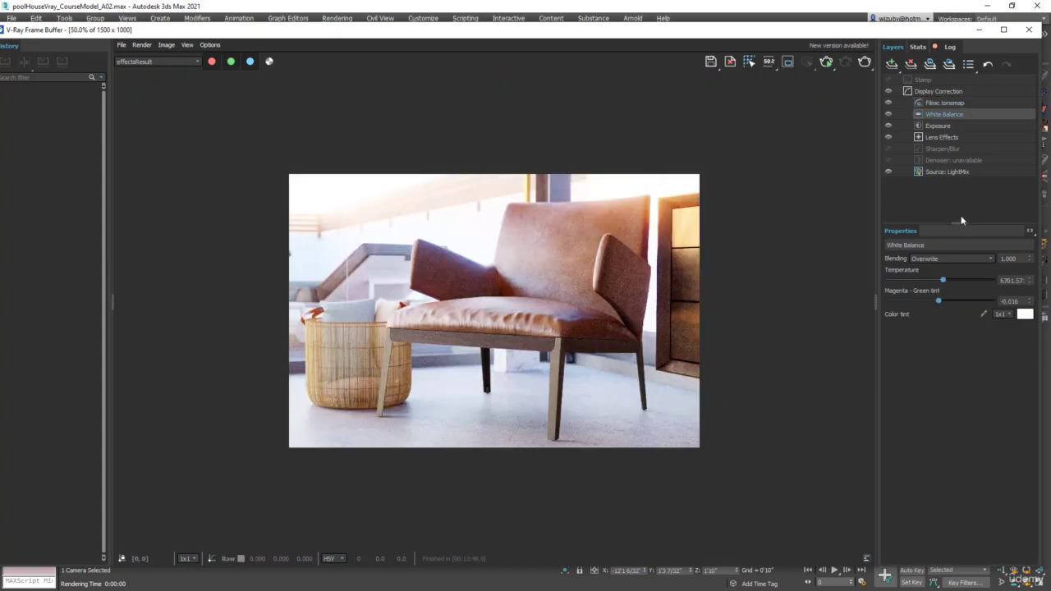
pyautogui.moveTo(942, 281)
pyautogui.mouseDown()
pyautogui.moveTo(916, 281)
pyautogui.moveTo(954, 271)
pyautogui.mouseUp()
pyautogui.click(891, 64)
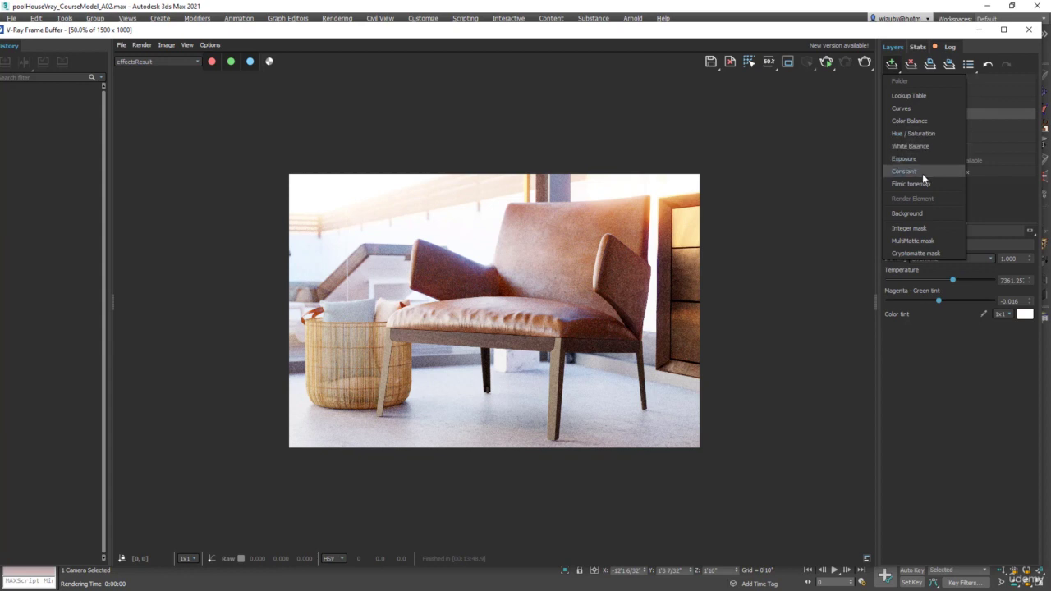
pyautogui.click(924, 108)
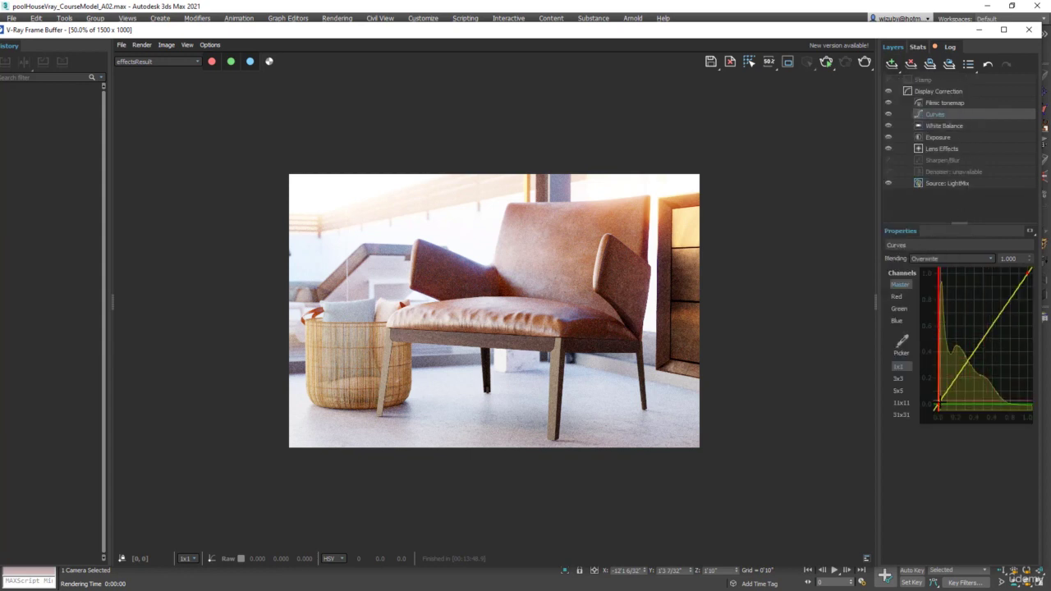
pyautogui.click(939, 404)
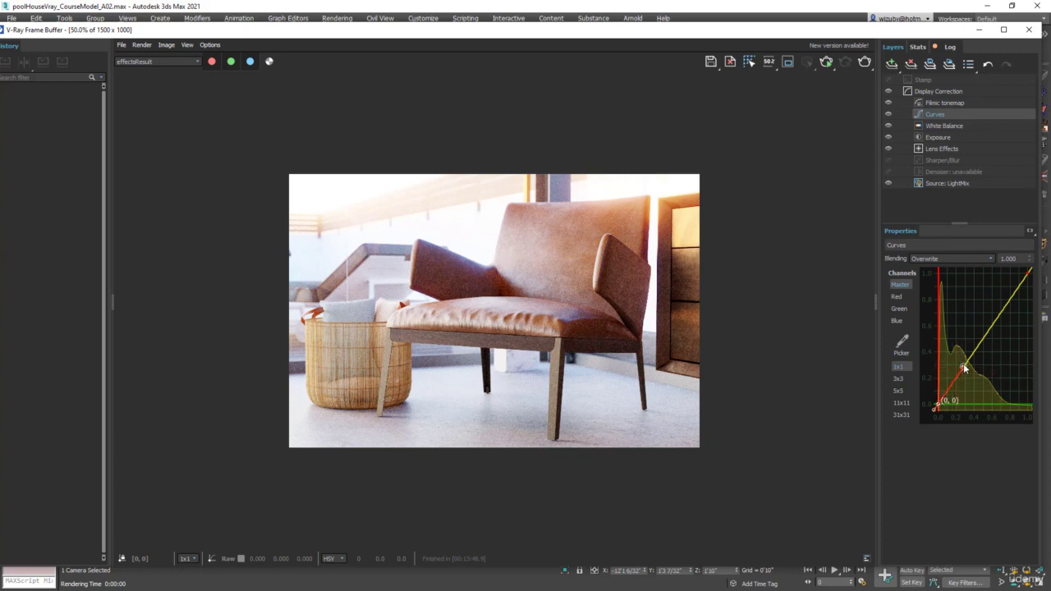
pyautogui.moveTo(965, 367)
pyautogui.mouseDown()
pyautogui.moveTo(949, 340)
pyautogui.moveTo(981, 369)
pyautogui.moveTo(972, 358)
pyautogui.mouseUp()
# Add a Color Balance layer and shift its shadows toward blue by about 0.529
pyautogui.click(893, 65)
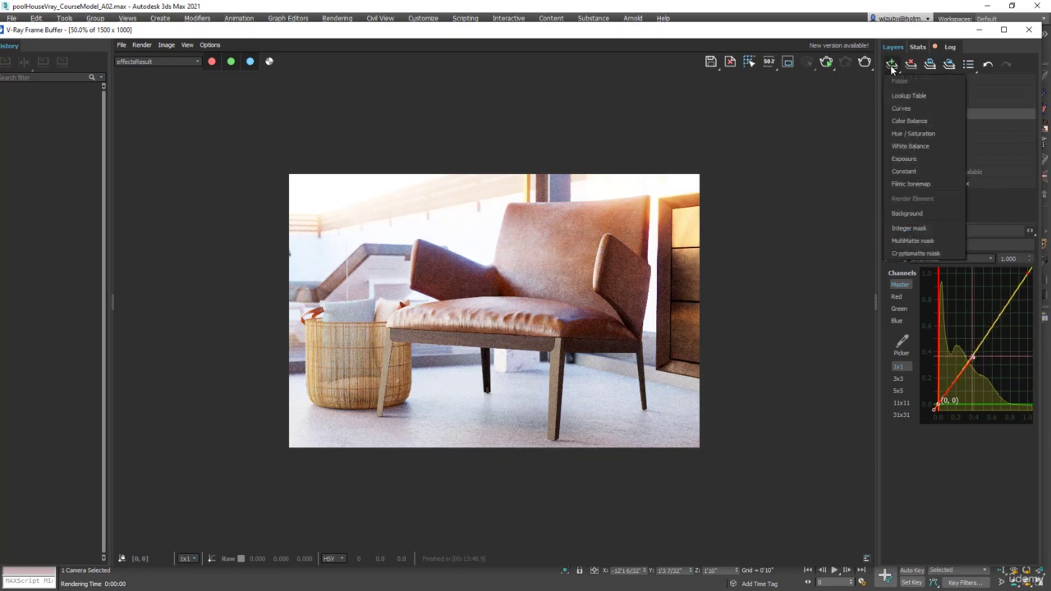
pyautogui.click(917, 121)
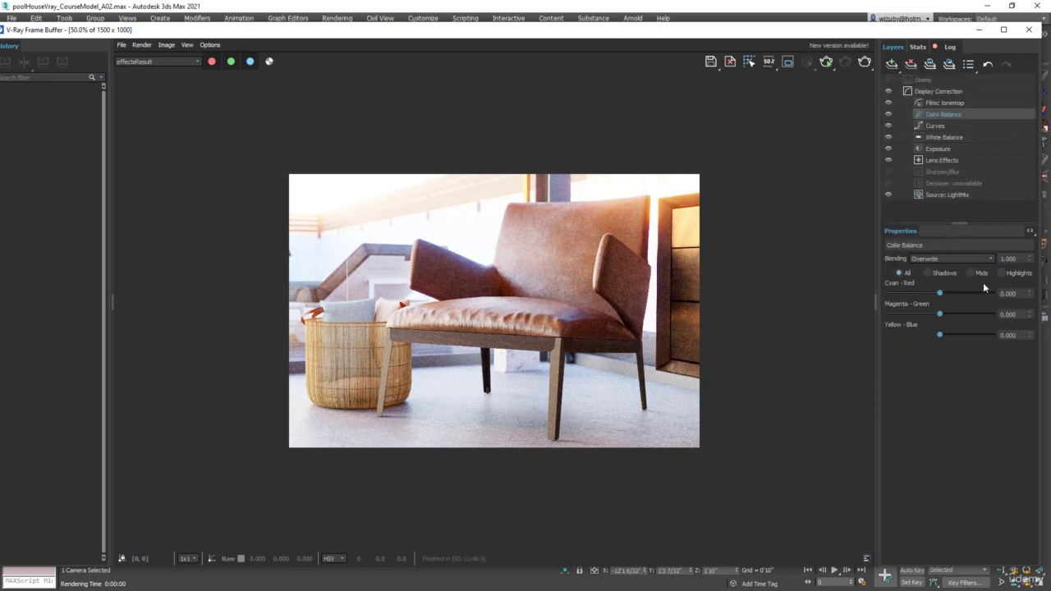
pyautogui.click(928, 273)
pyautogui.moveTo(940, 335); pyautogui.dragTo(969, 337)
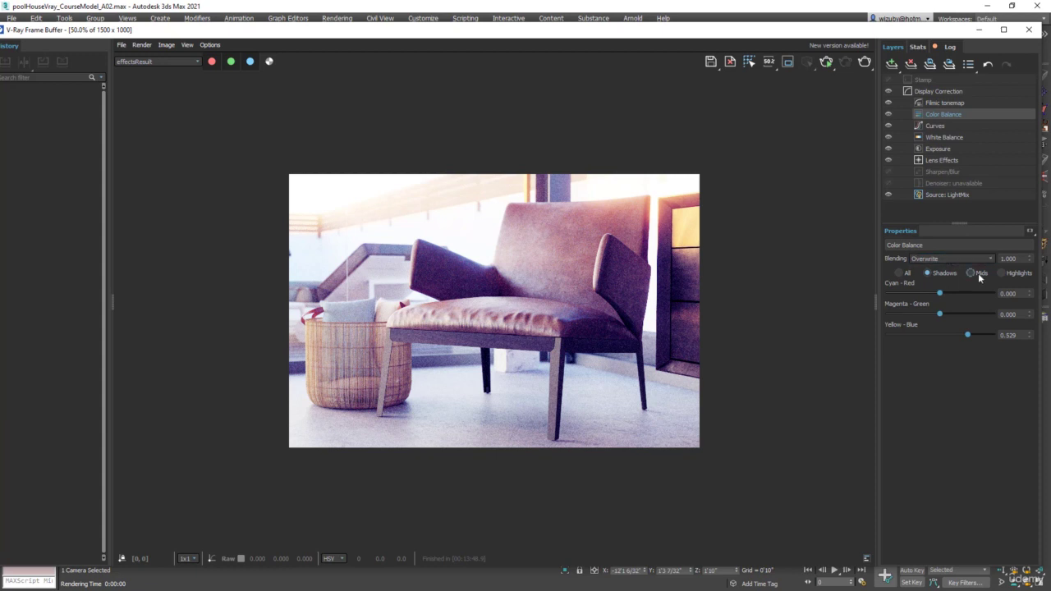
# Shift the color balance highlights slightly toward red and yellow, and reduce the shadows' blue shift to near neutral
pyautogui.click(1002, 274)
pyautogui.moveTo(940, 294); pyautogui.dragTo(954, 294)
pyautogui.moveTo(940, 337); pyautogui.dragTo(924, 334)
pyautogui.click(928, 273)
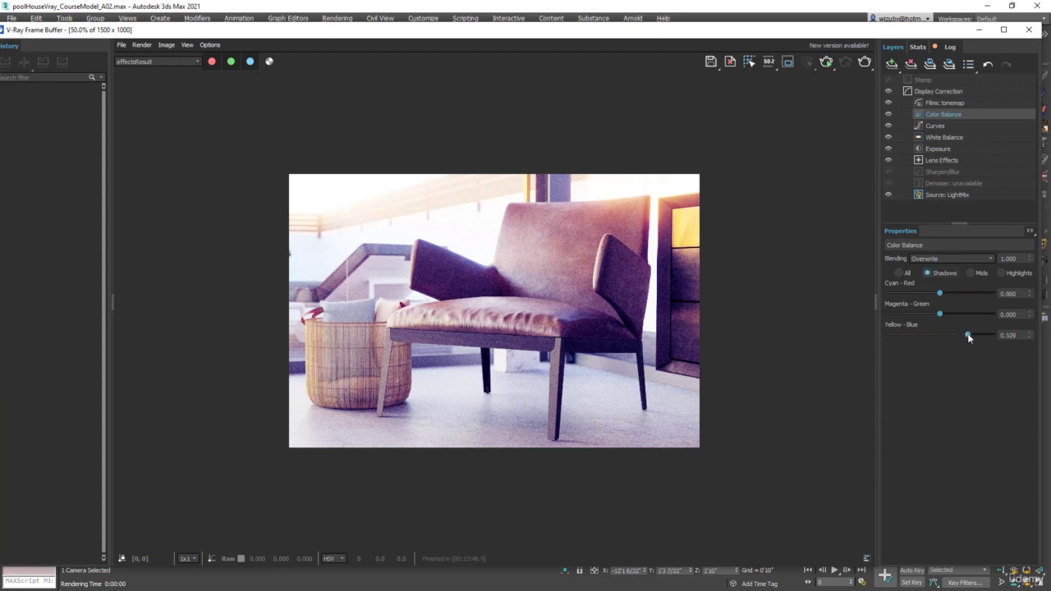
pyautogui.moveTo(946, 336); pyautogui.dragTo(943, 334)
# Set the color balance mids to about -0.686 on Cyan-Red and about -0.099 on Yellow-Blue
pyautogui.click(971, 273)
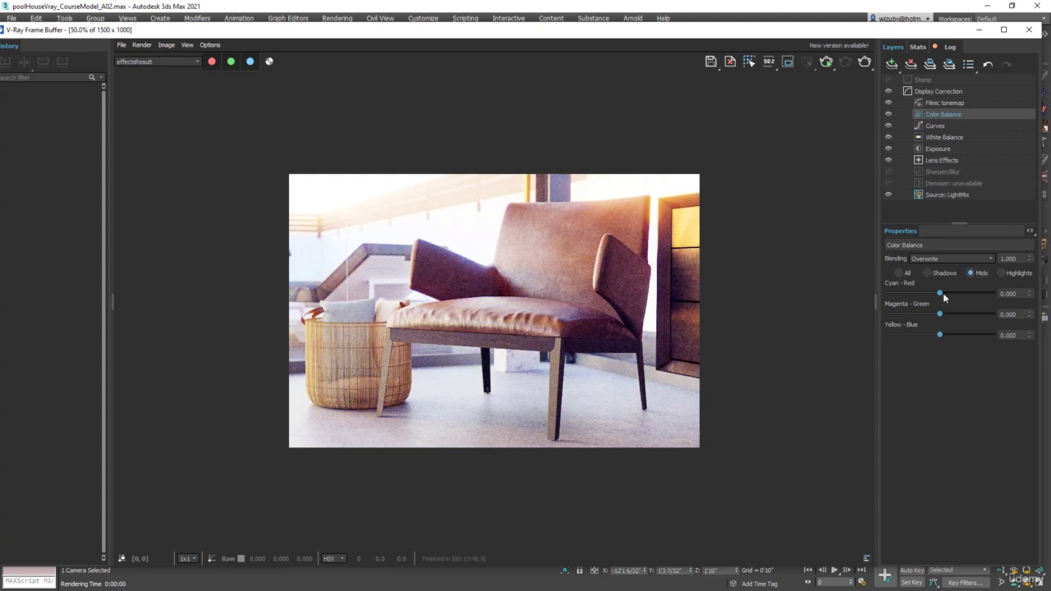
pyautogui.moveTo(941, 293); pyautogui.dragTo(910, 291)
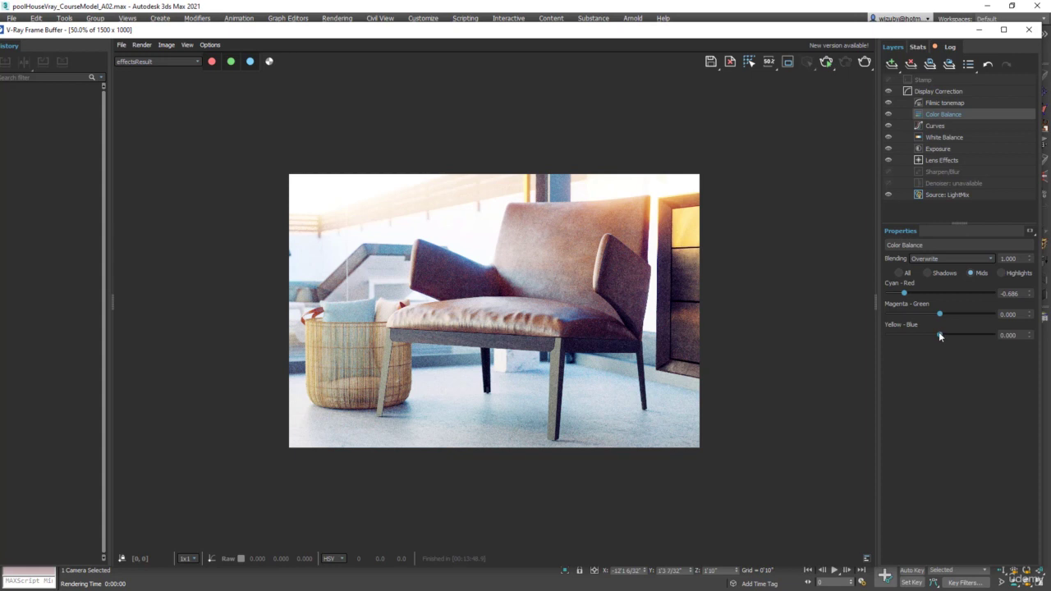
pyautogui.moveTo(939, 334)
pyautogui.mouseDown()
pyautogui.moveTo(967, 337)
pyautogui.moveTo(934, 335)
pyautogui.mouseUp()
# Try Multiply blending on the Color Balance layer, and settle on the Color blending mode
pyautogui.click(990, 258)
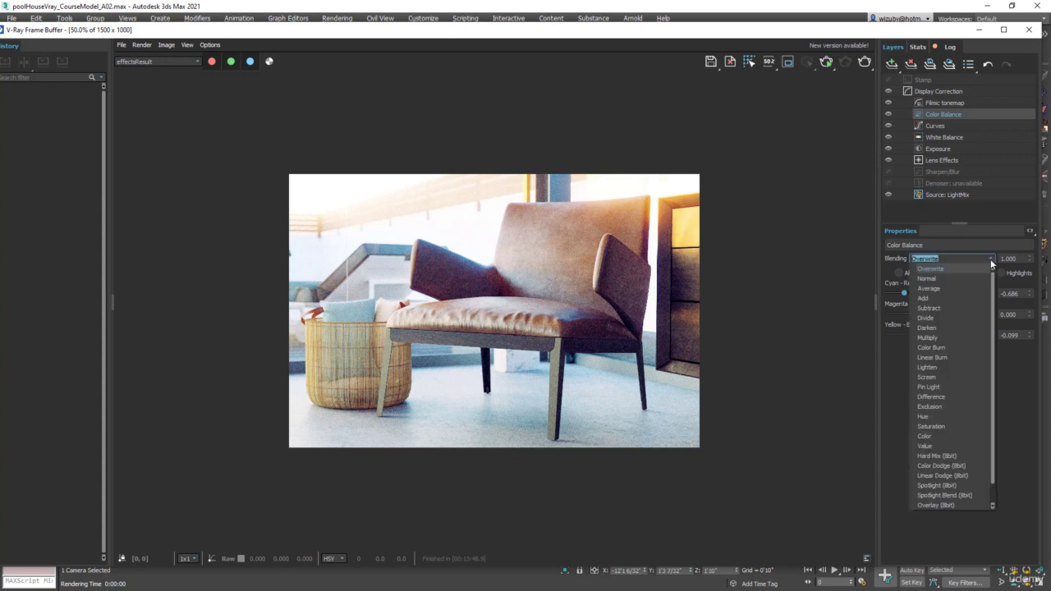
pyautogui.click(943, 335)
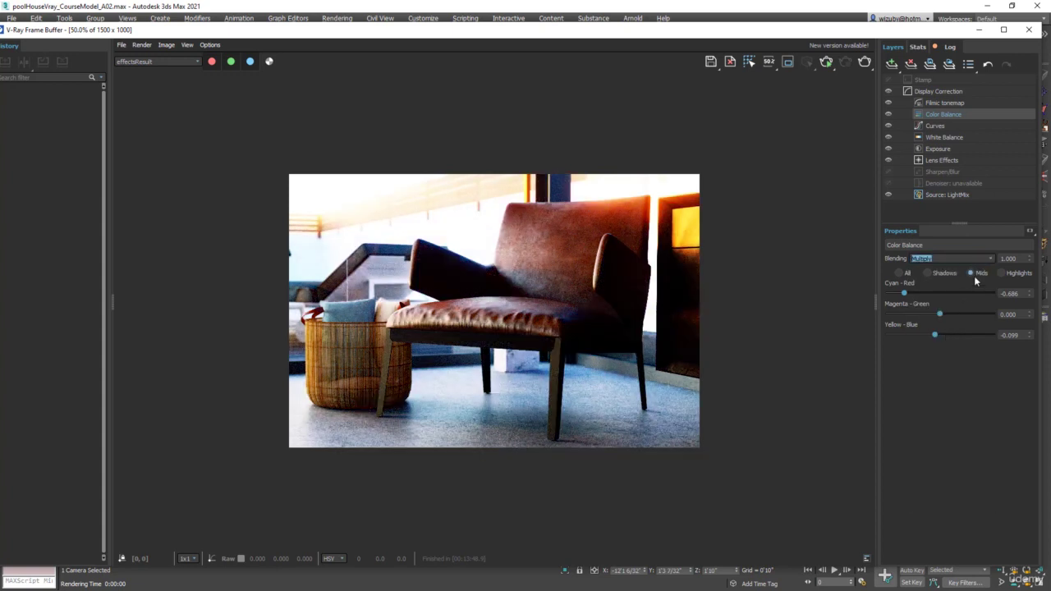
pyautogui.click(988, 260)
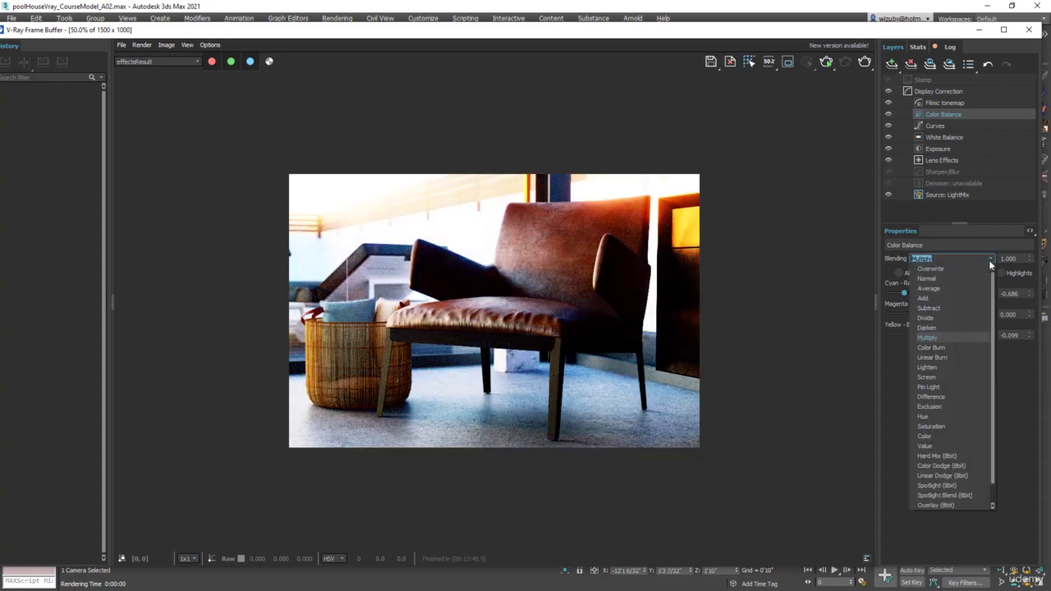
pyautogui.click(945, 435)
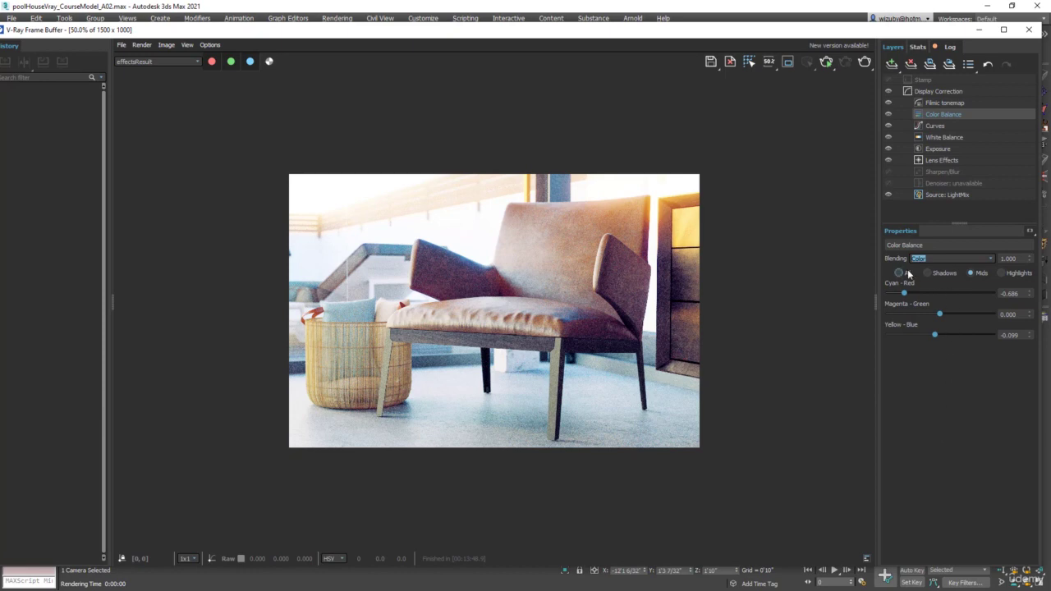
# Compare the render with and without the Color Balance layer by repeatedly toggling its visibility
pyautogui.click(888, 114)
pyautogui.click(888, 114)
pyautogui.click(888, 115)
pyautogui.click(889, 116)
pyautogui.click(889, 116)
pyautogui.click(889, 115)
pyautogui.click(890, 116)
pyautogui.click(889, 116)
pyautogui.click(889, 115)
pyautogui.click(890, 116)
pyautogui.click(889, 116)
pyautogui.click(889, 116)
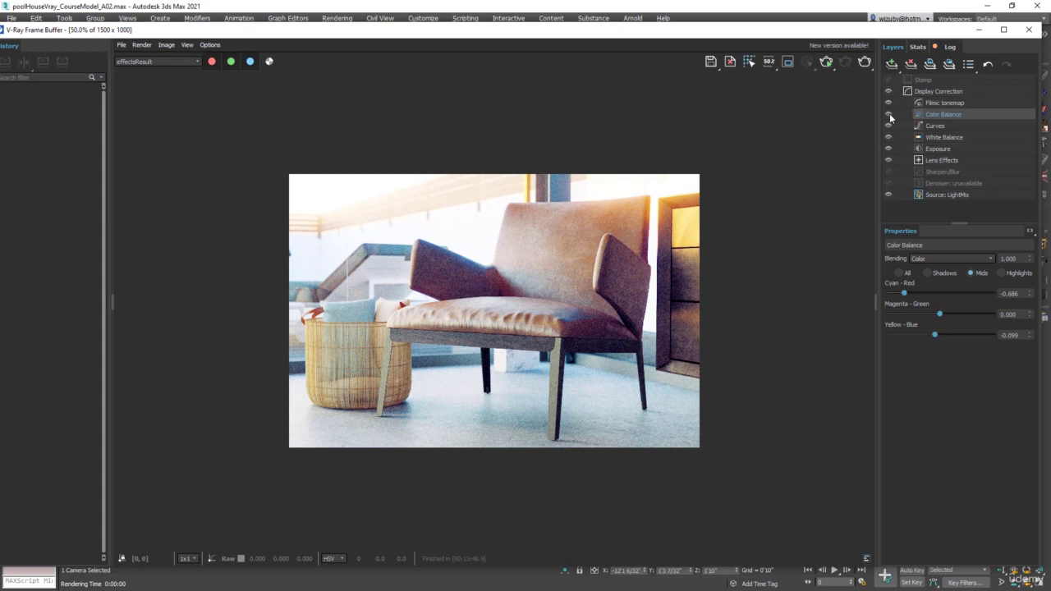
# Try Spotlight (8bit) blending on the Color Balance layer and return it to Color
pyautogui.click(988, 259)
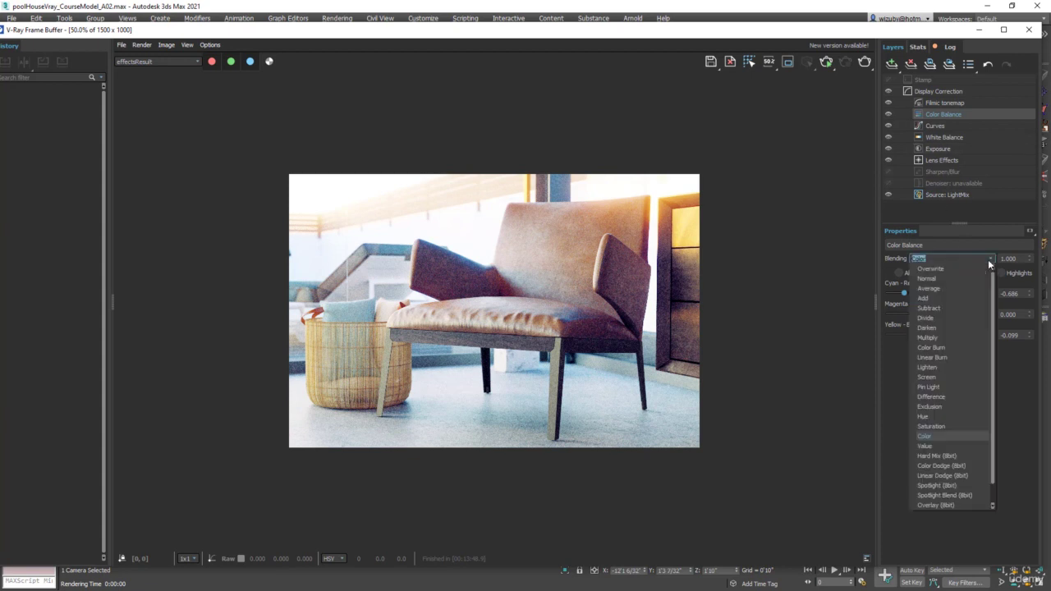
pyautogui.click(941, 487)
pyautogui.click(937, 259)
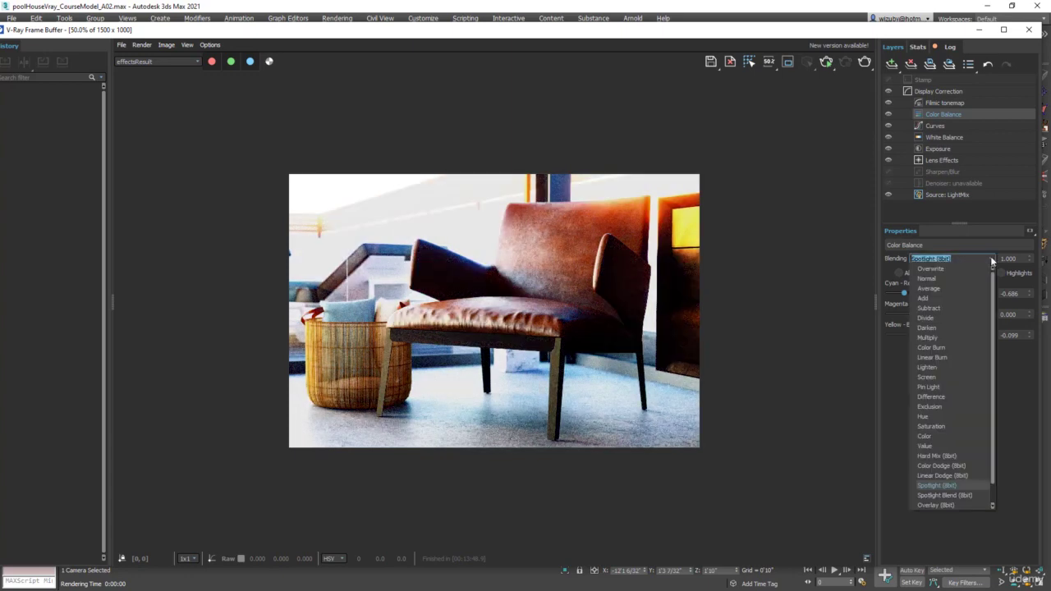
pyautogui.click(937, 435)
# Try a blending amount of 0.5 on the Color Balance layer and restore it to 1
pyautogui.press('Tab')
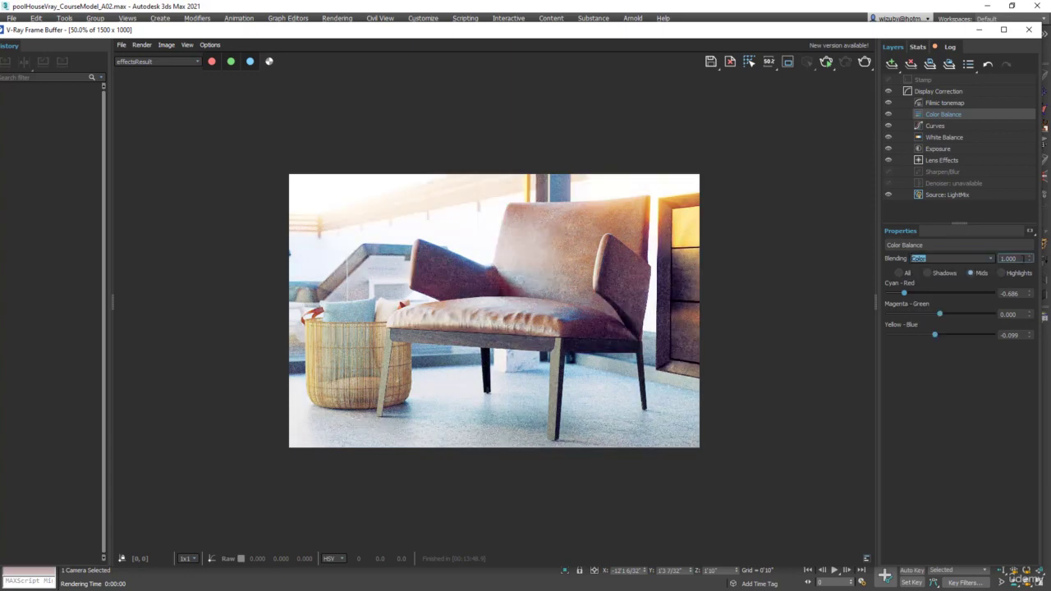
pyautogui.write('.5')
pyautogui.press('Return')
pyautogui.write('1')
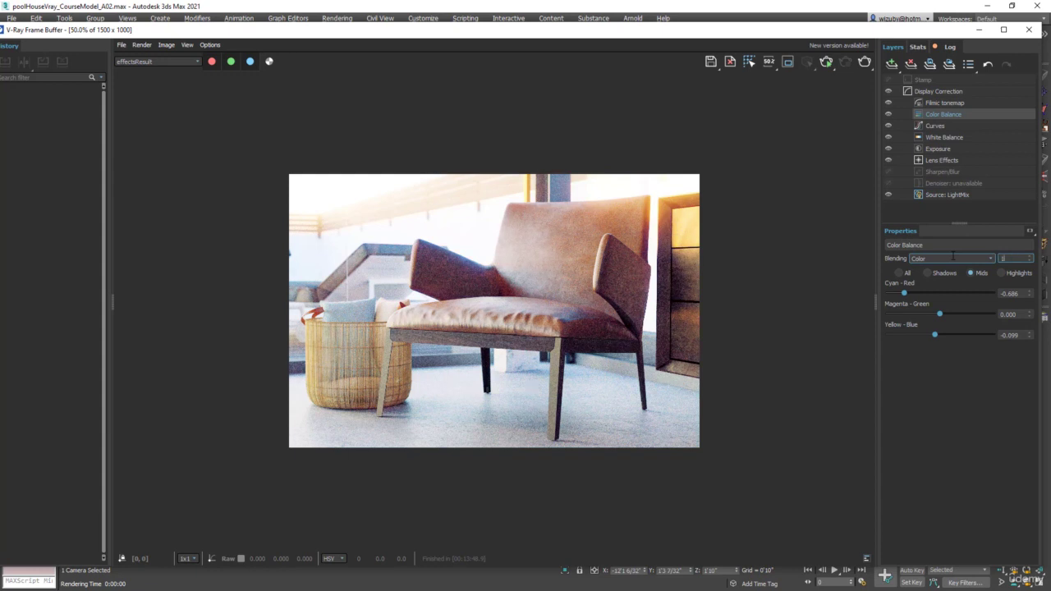
pyautogui.press('Return')
# Compare the render with and without the Curves and Color Balance layers, review the Lens Effects settings, and check the chair up close
pyautogui.click(972, 127)
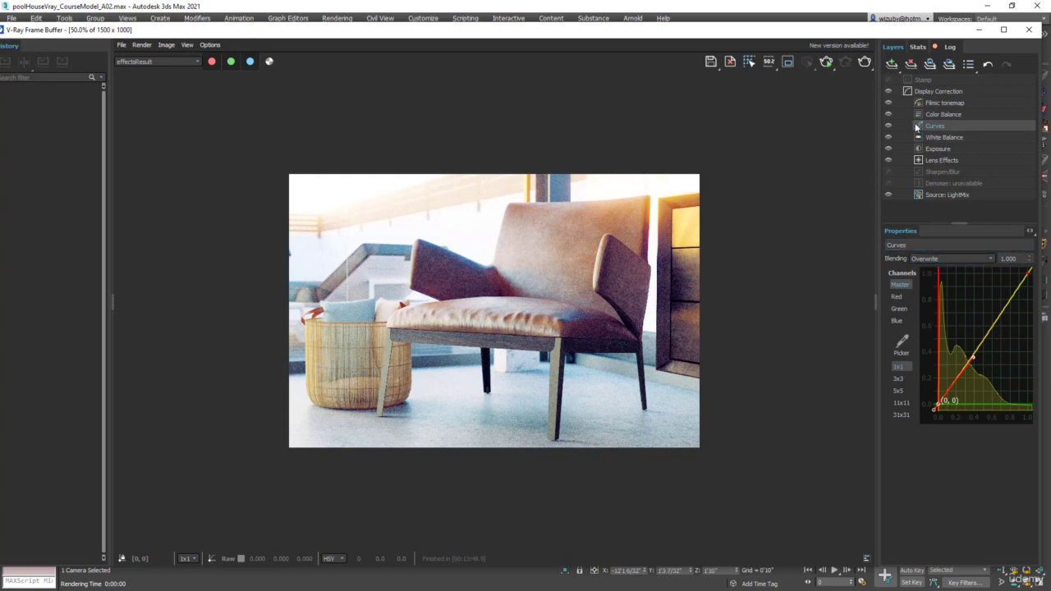
pyautogui.click(889, 126)
pyautogui.click(888, 127)
pyautogui.click(888, 114)
pyautogui.click(889, 114)
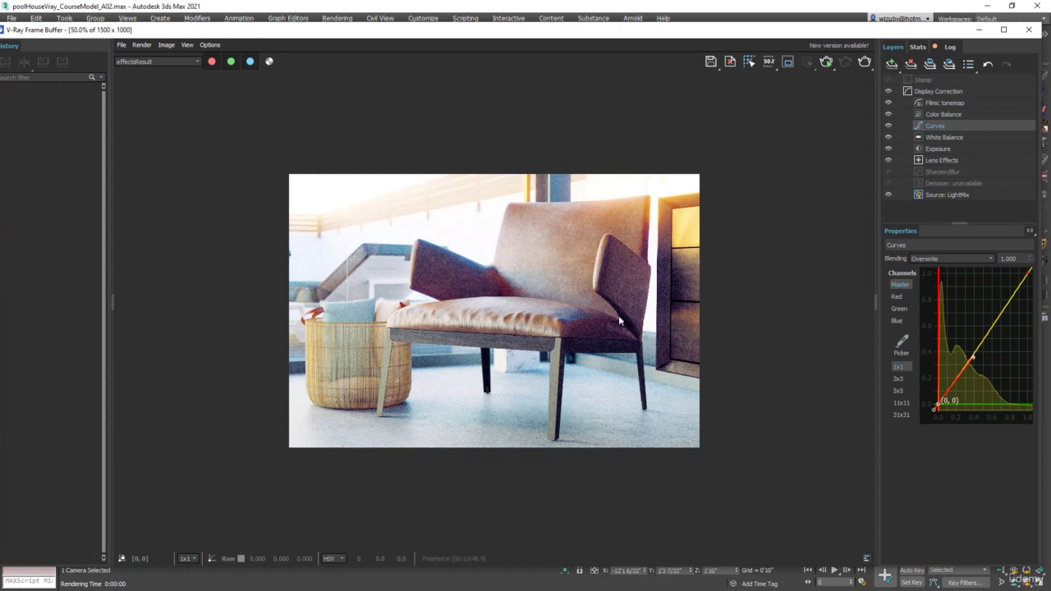
pyautogui.click(937, 161)
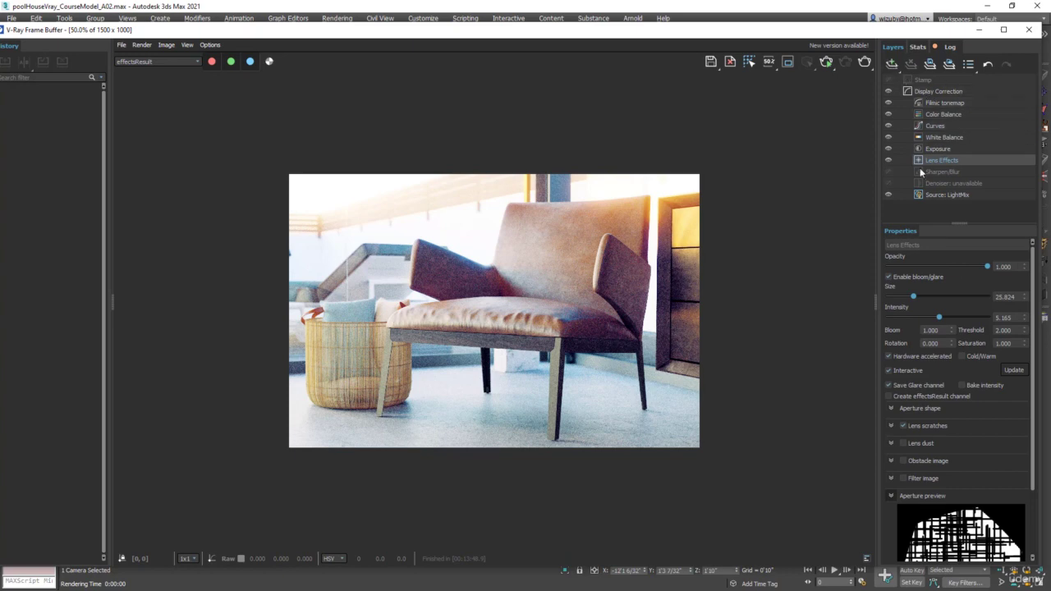
pyautogui.scroll(1, 522, 310)
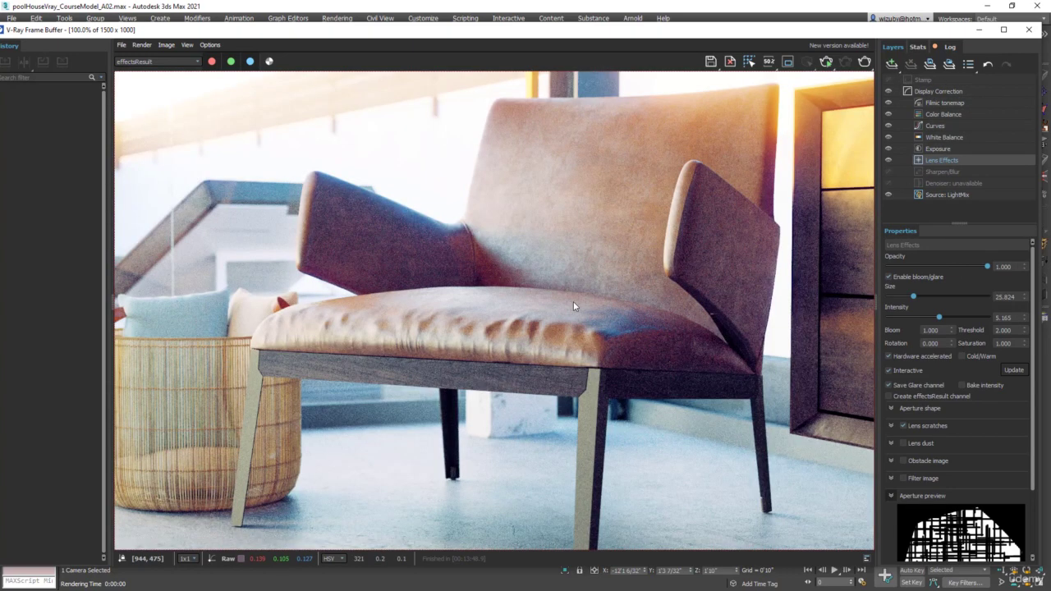
pyautogui.scroll(-1, 574, 305)
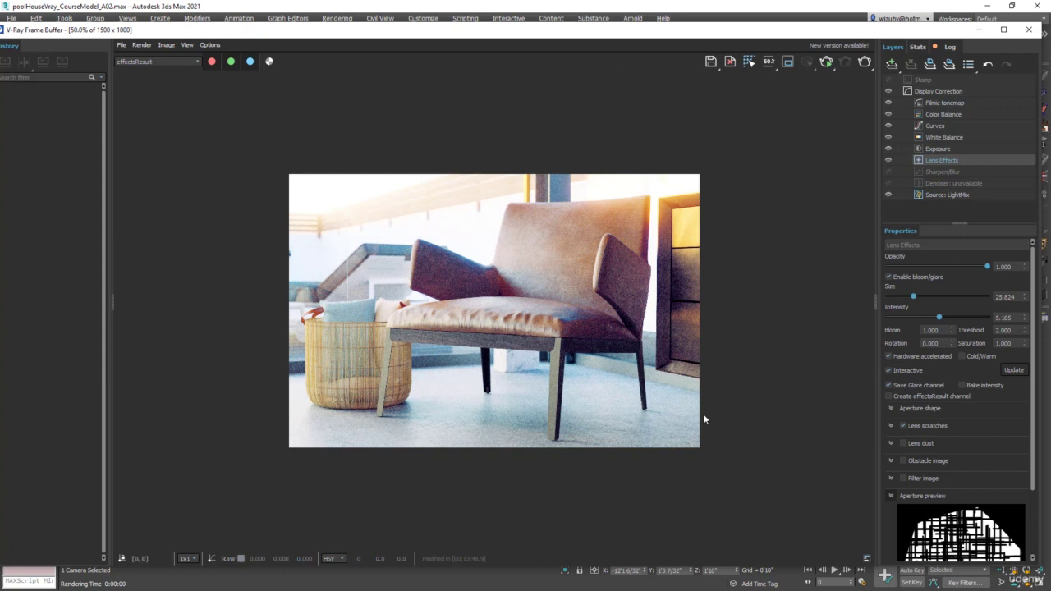